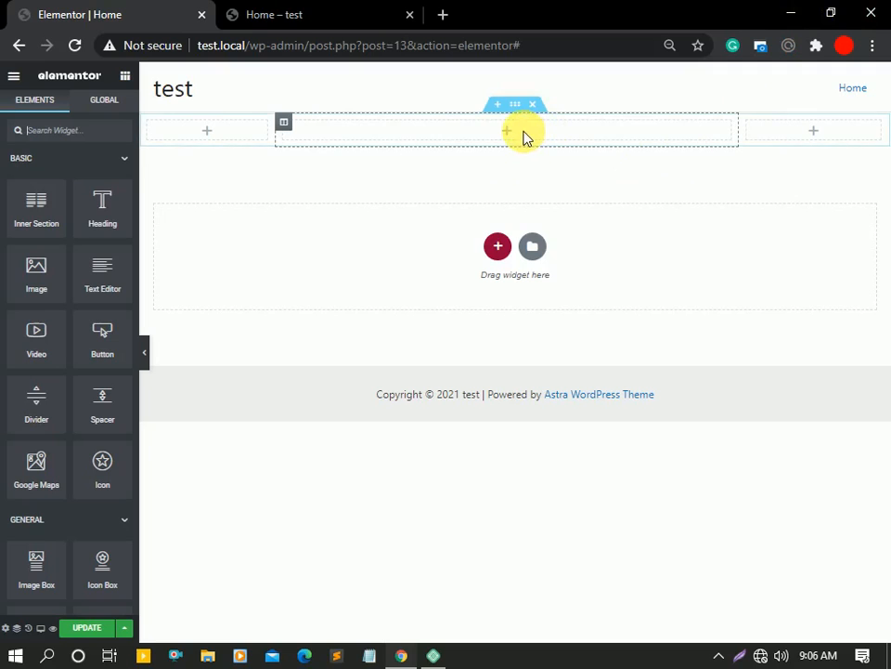
Step: Find the Testimonial widget and add it to the empty middle column of the three-column section
click(523, 135)
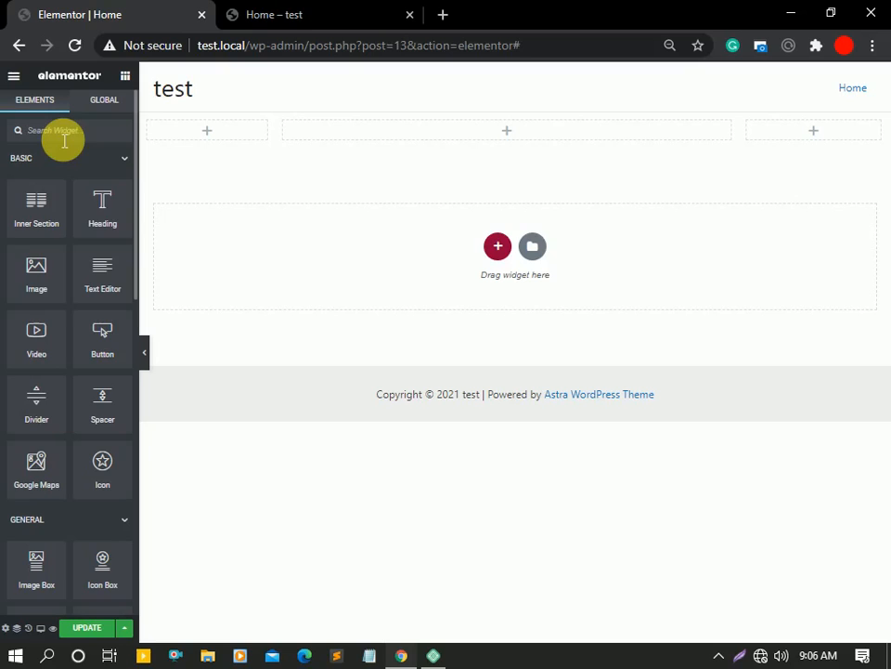
text(tes)
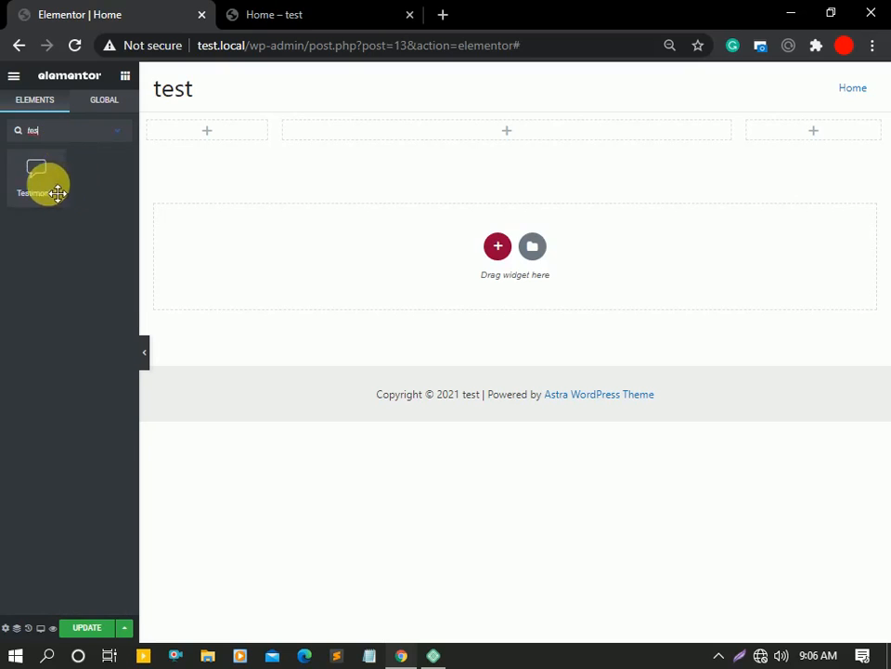
drag(44, 192, 510, 139)
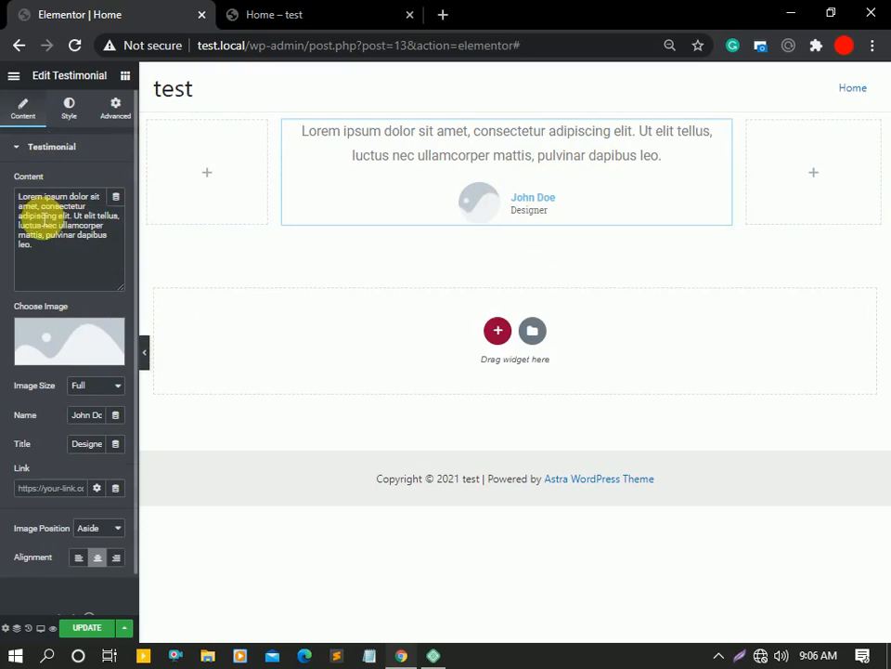
Step: Upload img-2.png to the media library and insert it as the testimonial's image
click(43, 235)
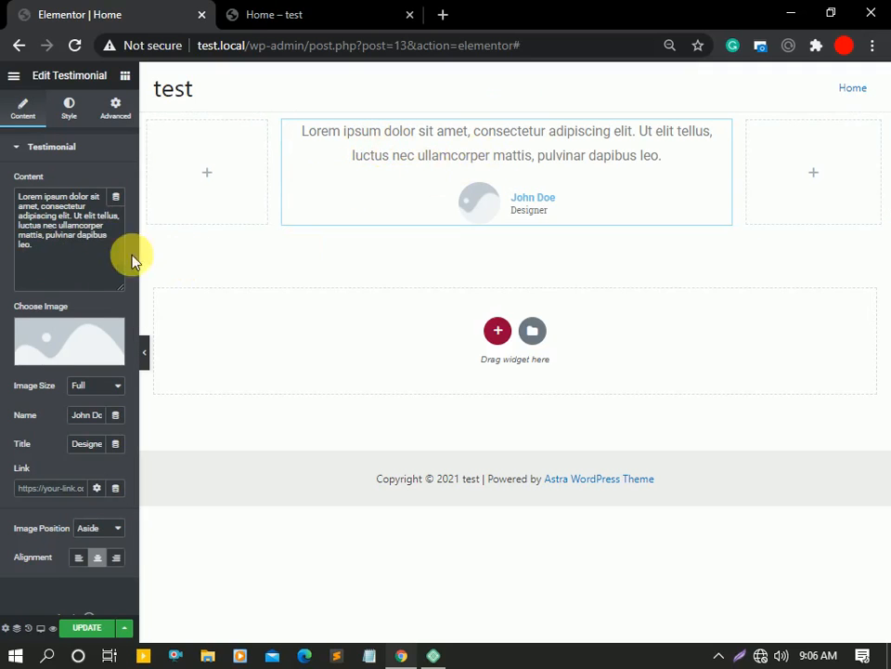
scroll(40, 273, down, 1)
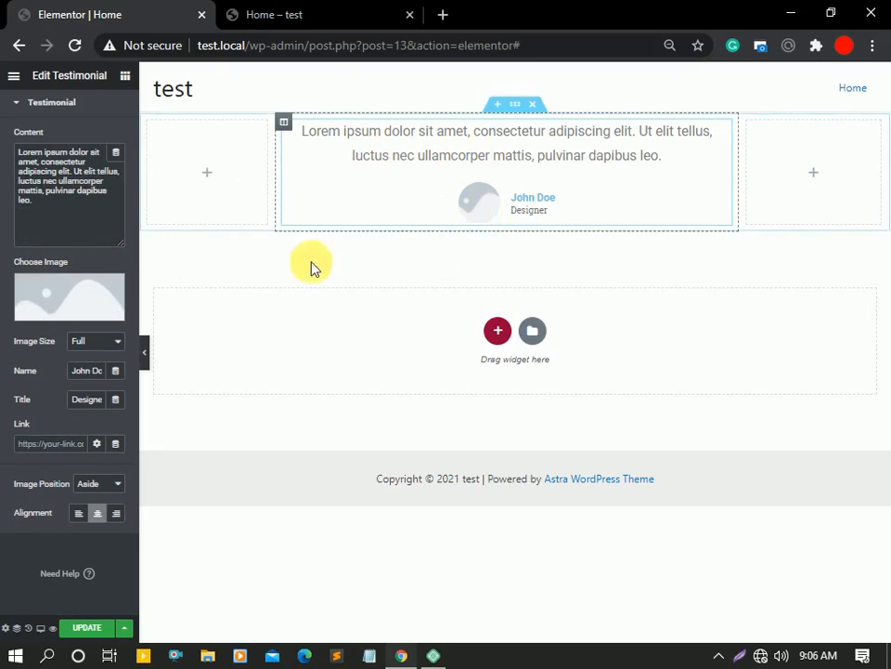
click(65, 308)
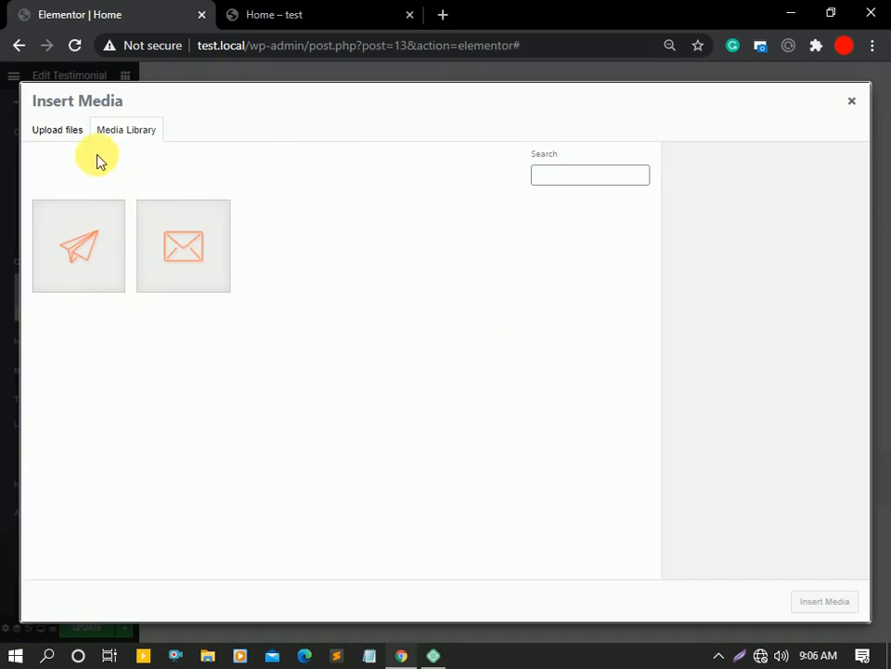
click(59, 130)
click(449, 344)
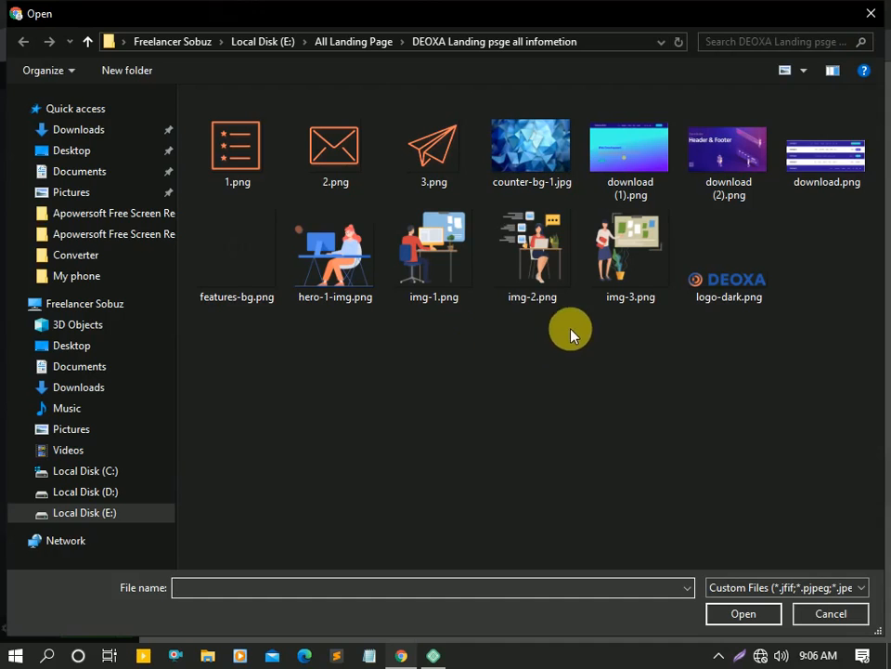
click(528, 265)
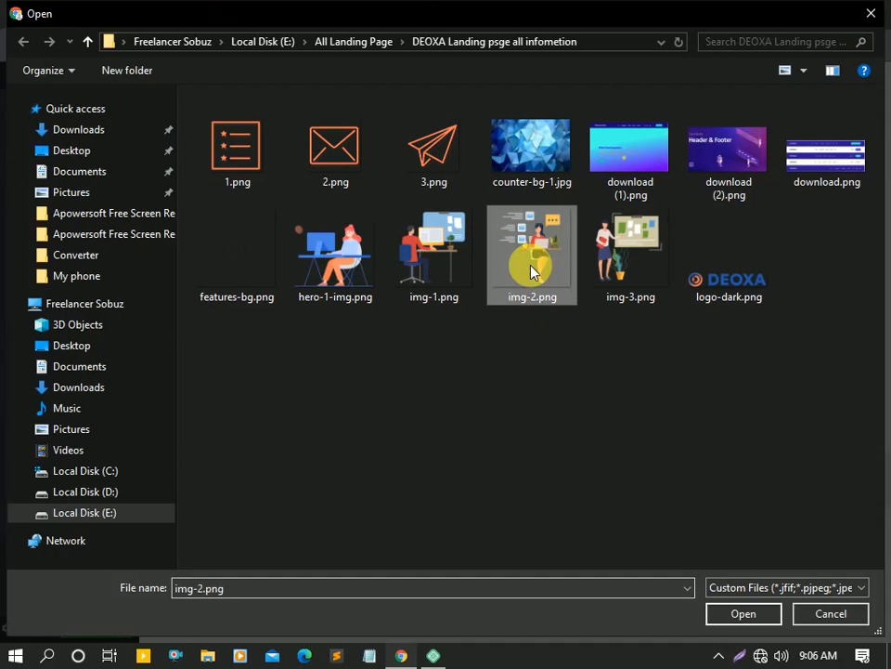
click(746, 613)
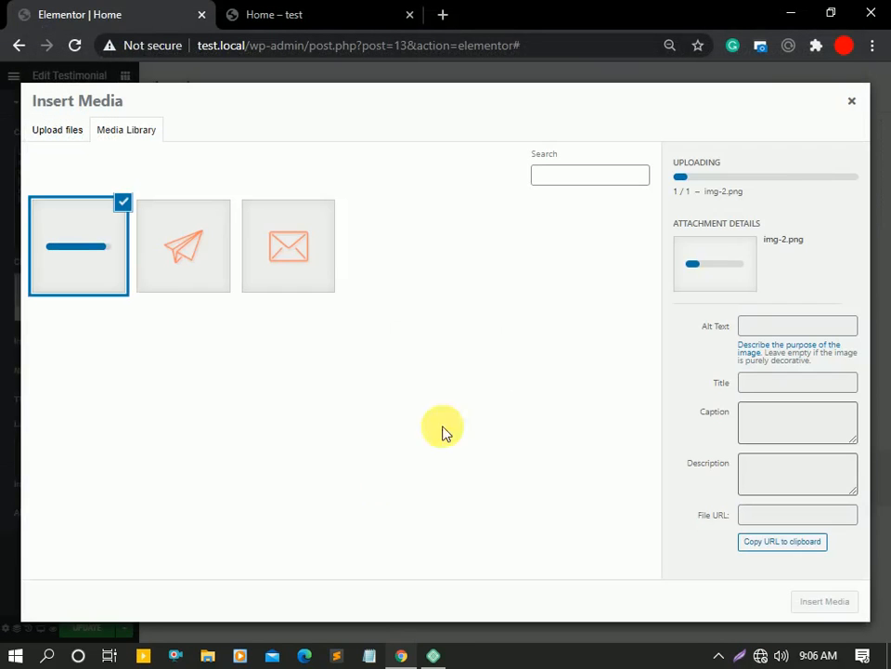
click(819, 603)
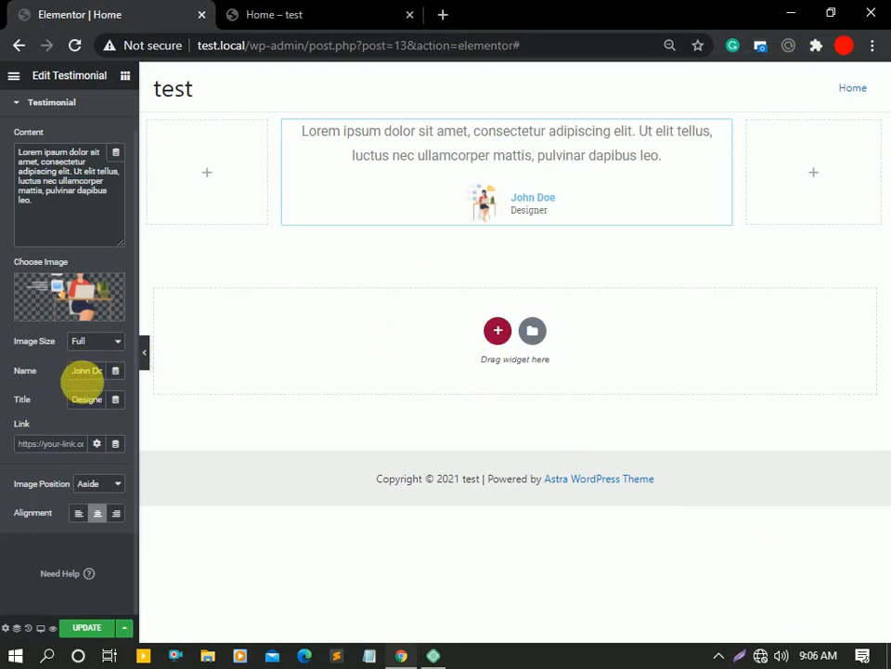
Step: Try the 2048x2048 image size for the testimonial picture and return it to Full
click(93, 342)
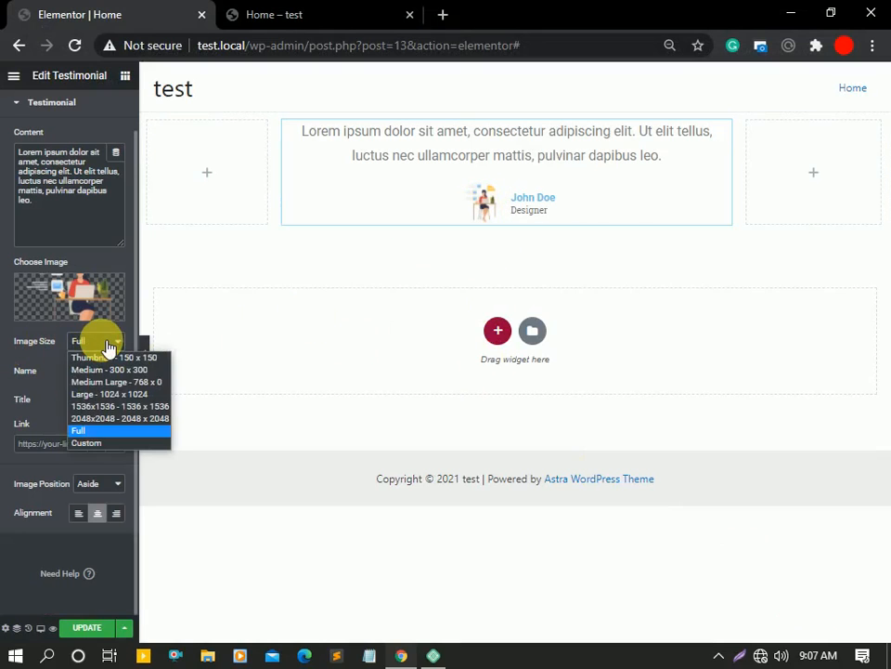
click(120, 418)
click(93, 342)
click(85, 430)
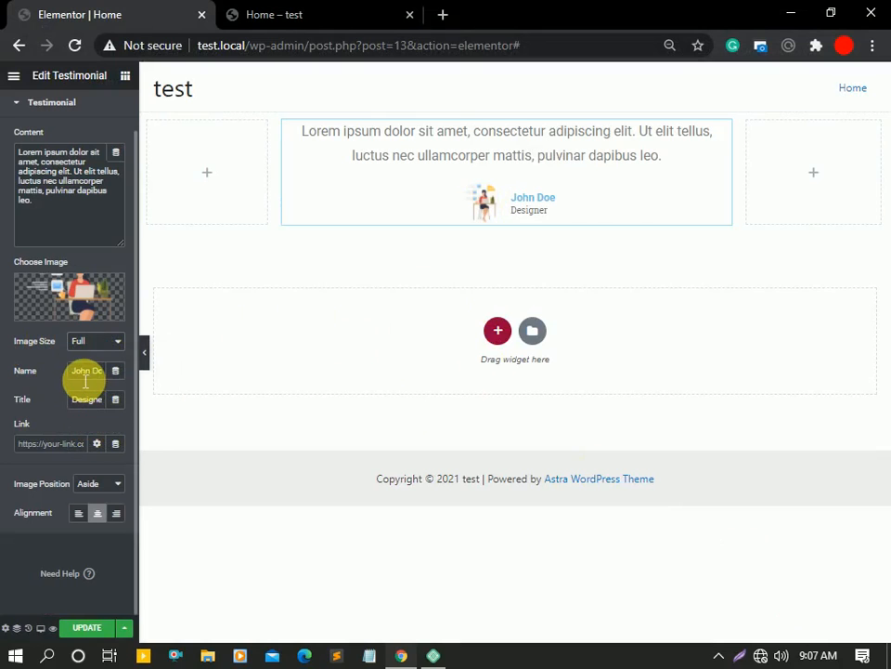
Step: Replace the testimonial's placeholder name with the new person's name and clear the Designer title
drag(75, 372, 128, 375)
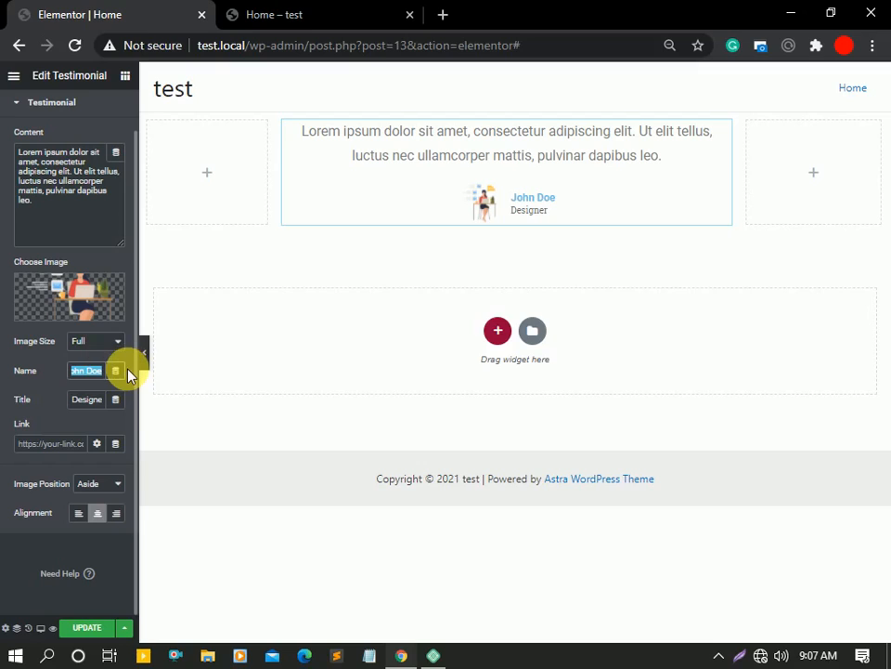
text(Free)
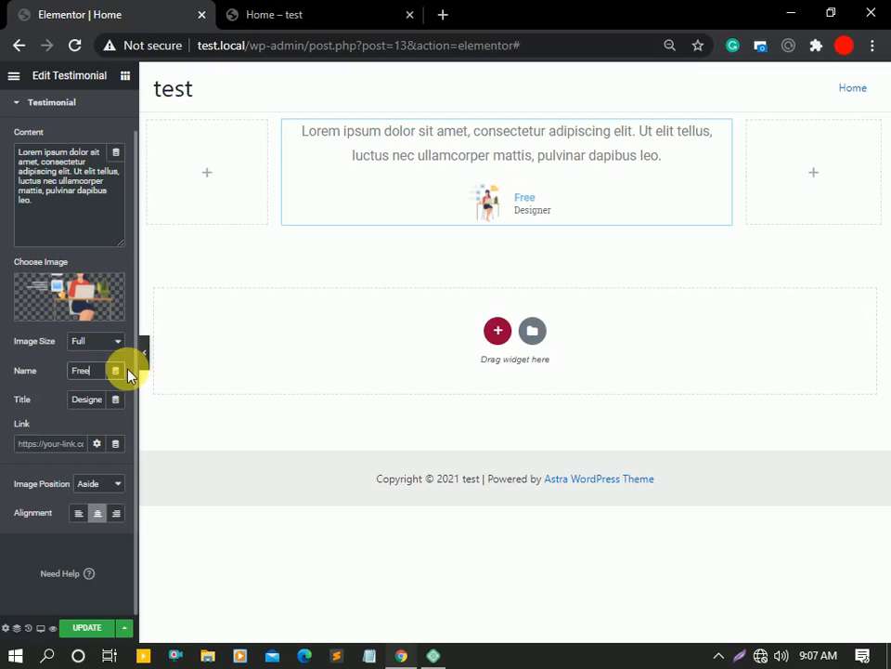
text(lacer sobuz)
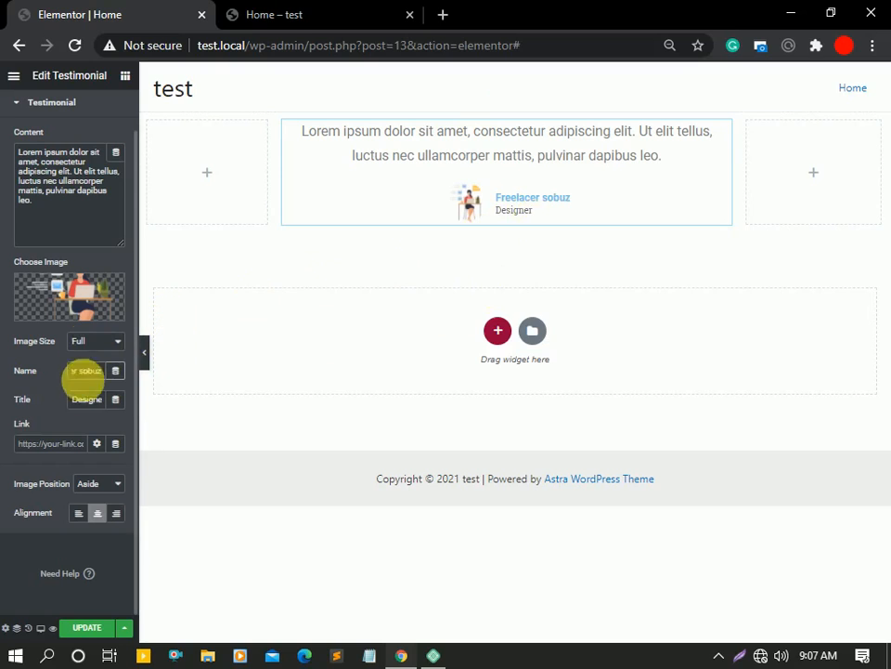
double_click(84, 408)
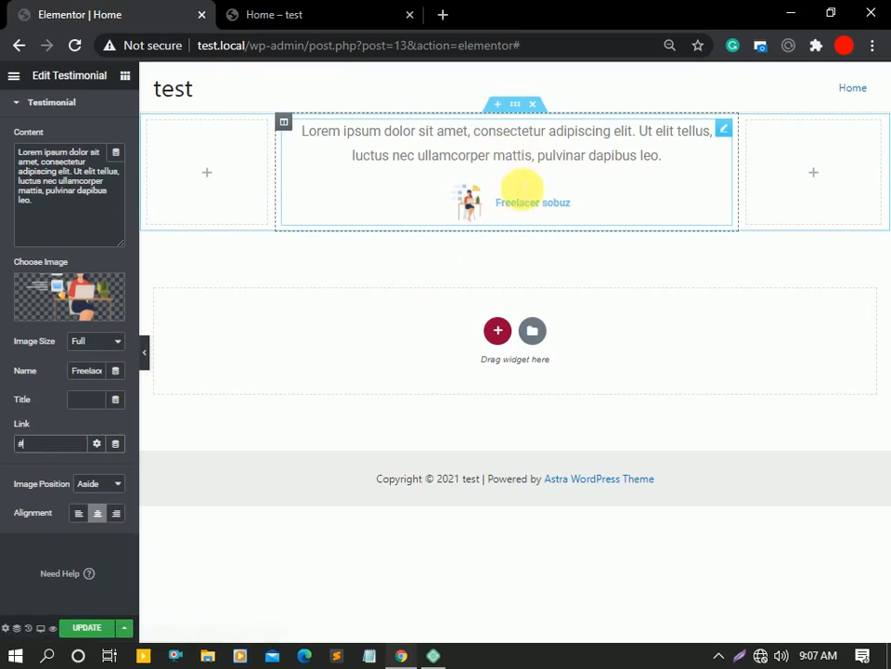
Step: Set the testimonial's link to # and its image position to Top
click(56, 454)
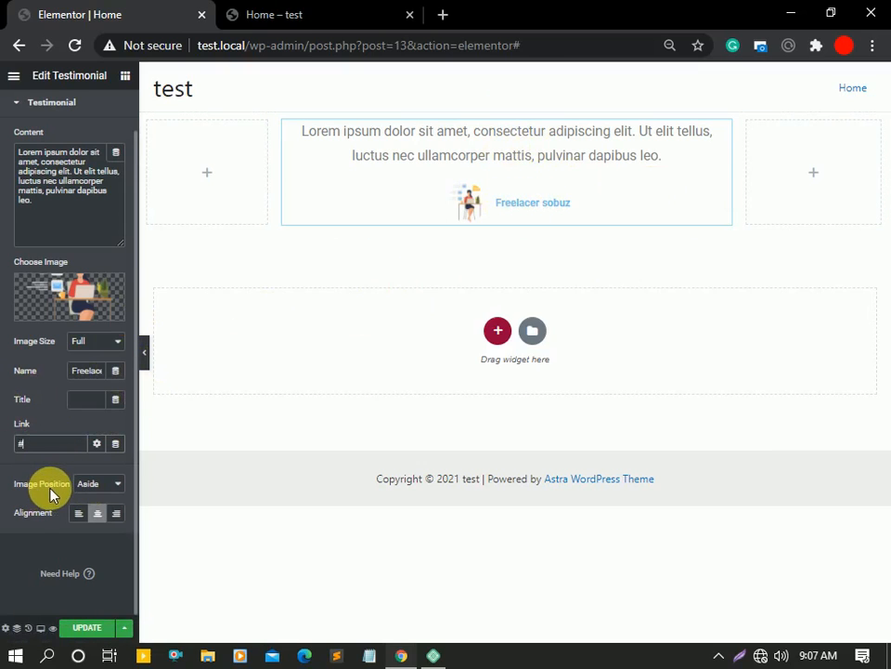
click(104, 484)
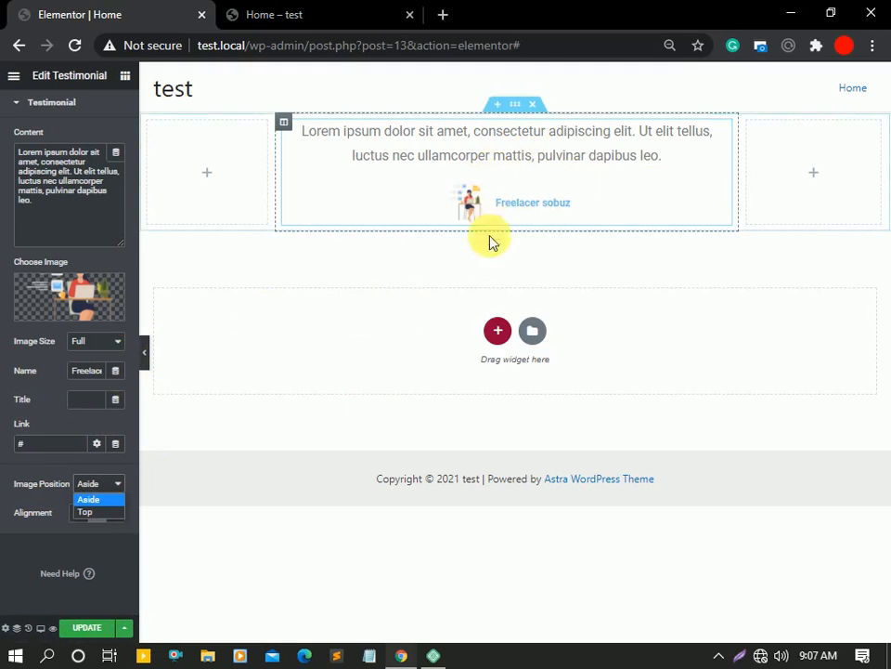
click(99, 513)
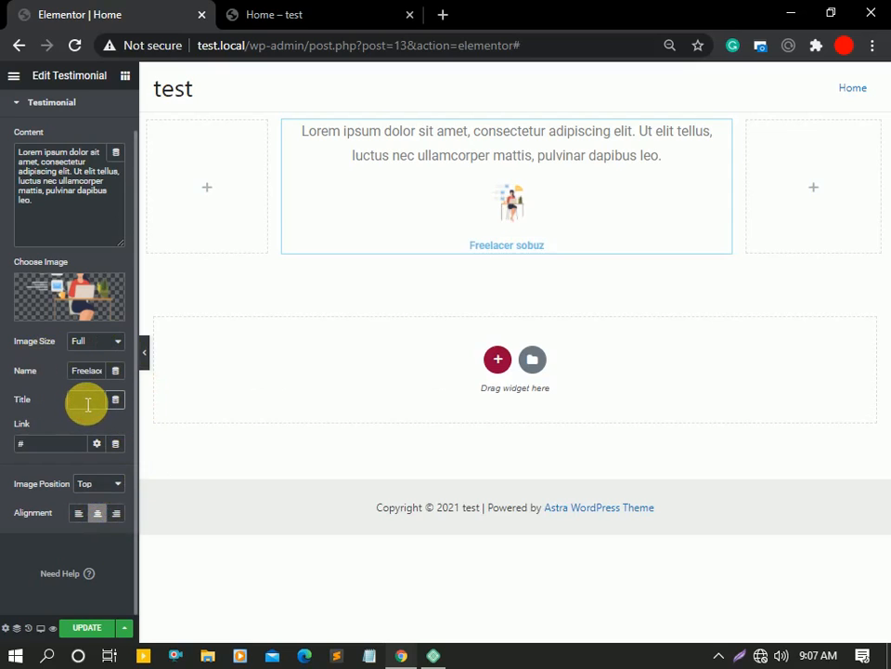
Step: Set the testimonial's title to "Web Developer" and collapse its content settings
text(Wel)
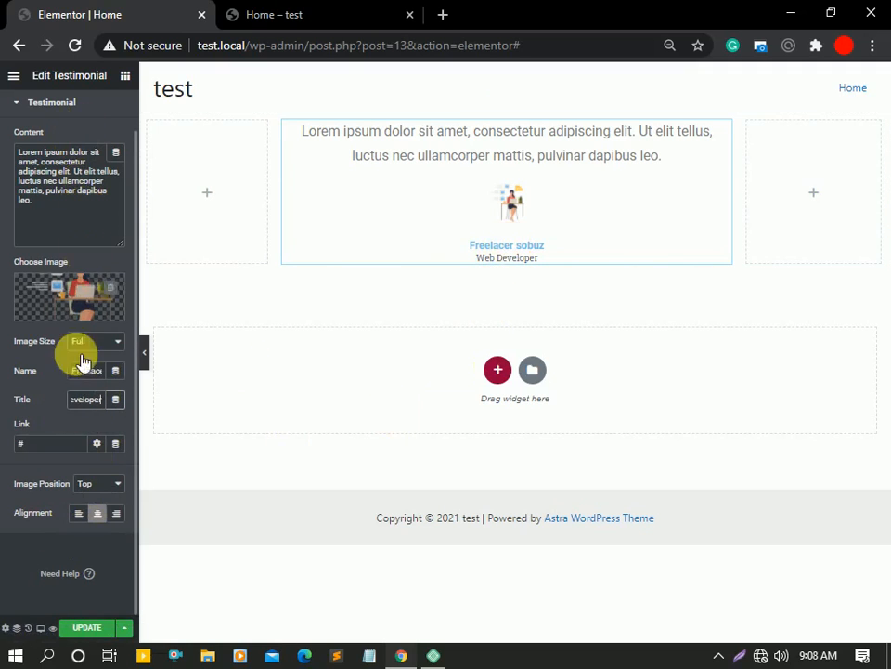
scroll(91, 245, up, 2)
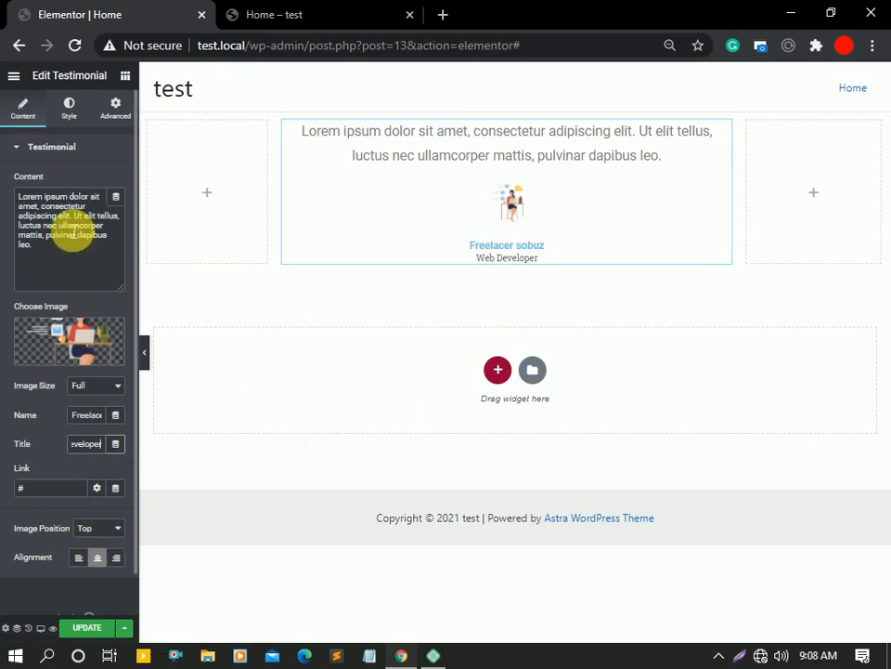
click(57, 151)
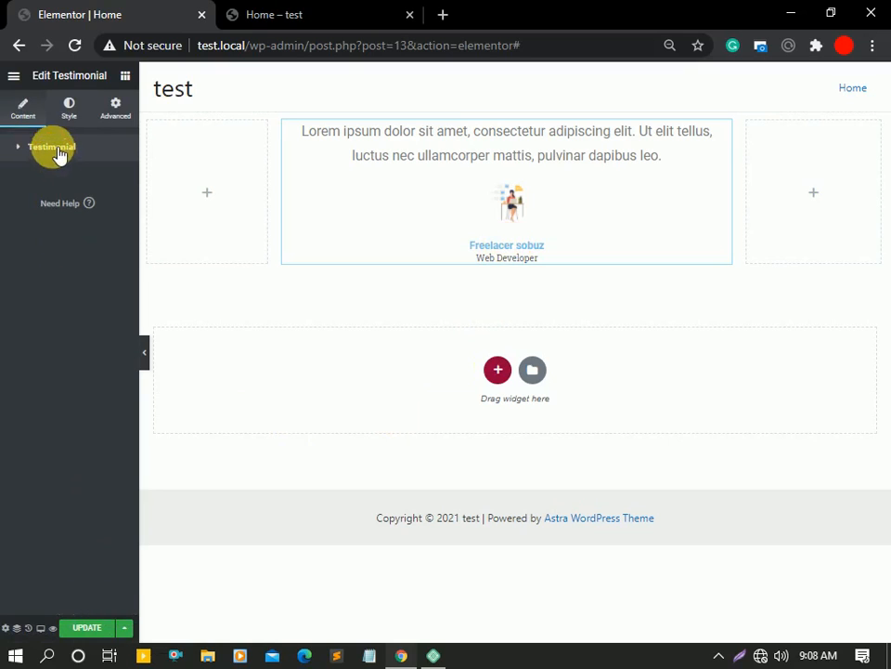
Step: Change the testimonial content's text color to red, #FA0000, in its style settings
click(77, 124)
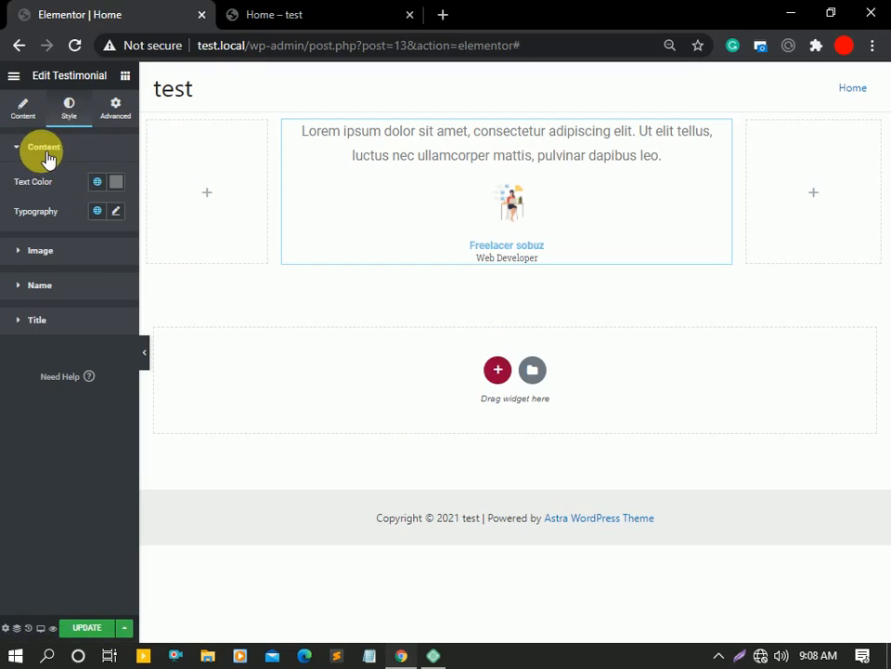
click(116, 185)
mouse_move(70, 313)
mouse_down()
mouse_move(82, 360)
mouse_move(57, 181)
mouse_move(154, 297)
mouse_move(225, 242)
mouse_move(204, 319)
mouse_move(216, 240)
mouse_up()
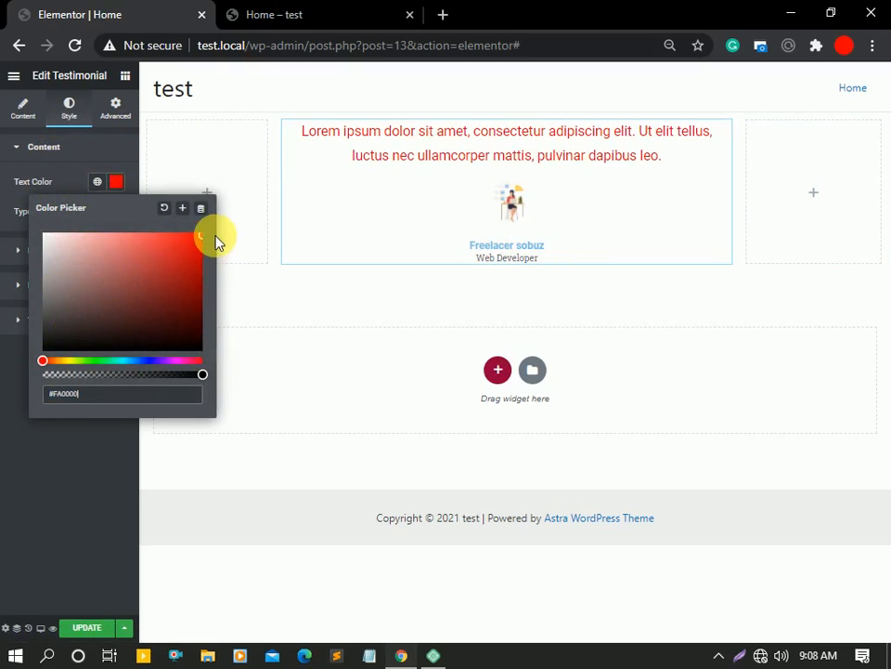
click(115, 183)
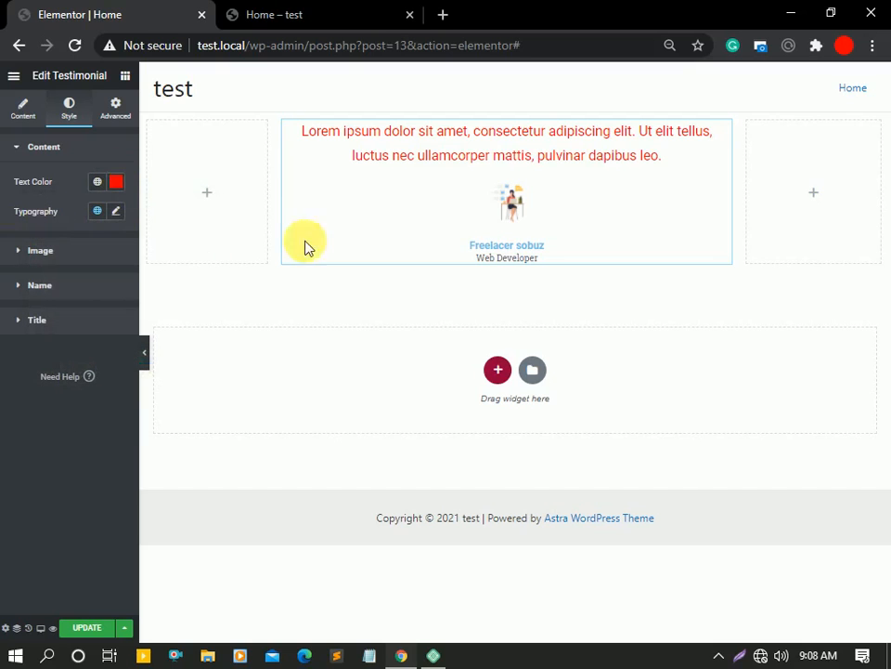
Step: Set the font size of the testimonial's content text to 20 px in its typography settings
click(116, 212)
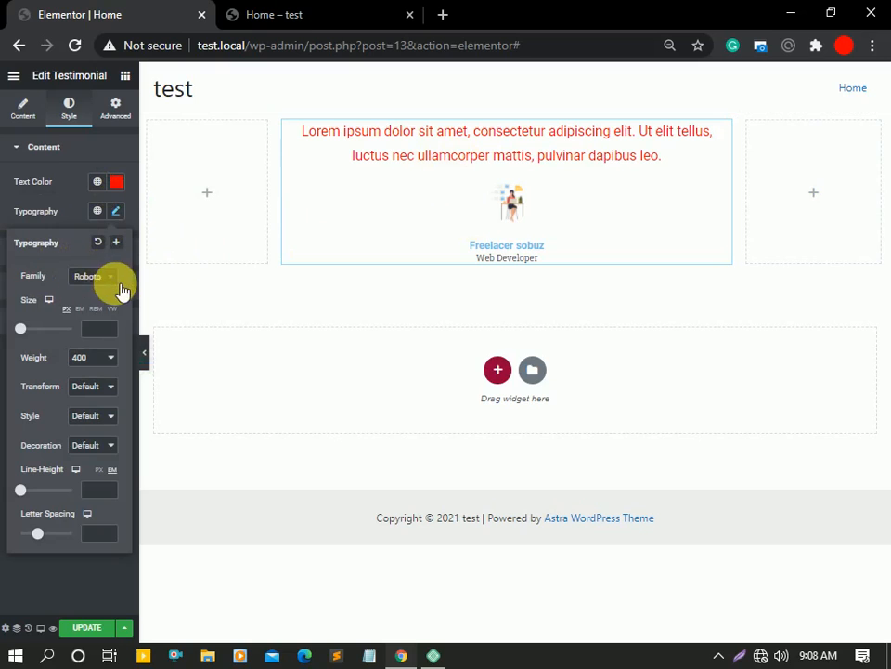
click(103, 334)
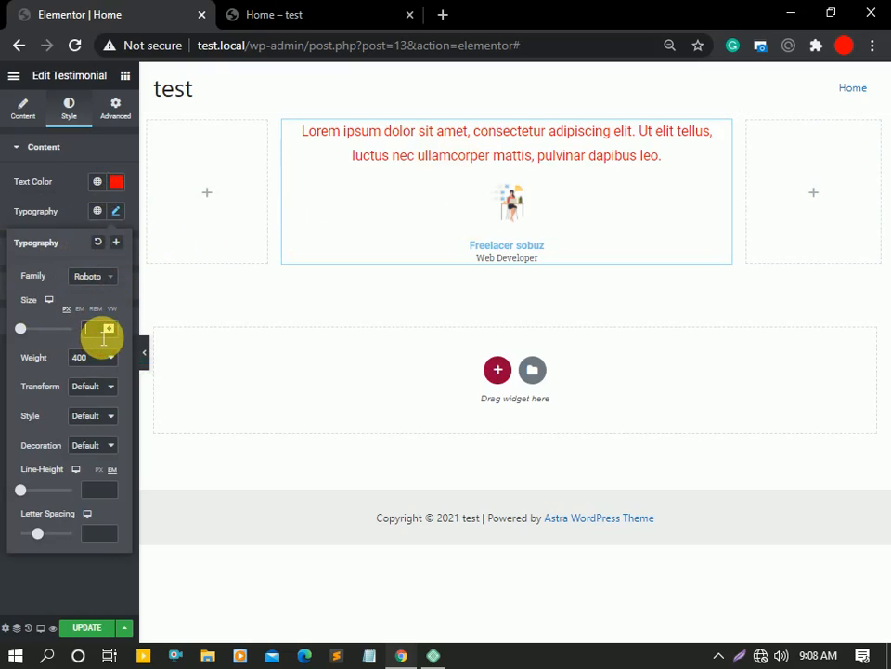
text(15)
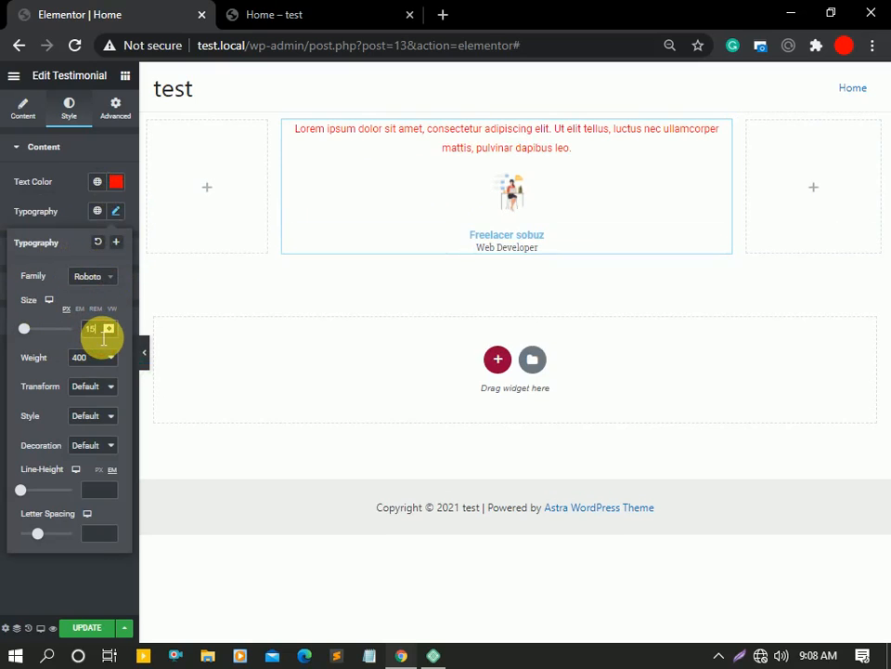
key(Up)
key(Up)
key(Up)
key(Up)
key(Up)
key(Up)
key(Up)
key(Up)
key(Up)
key(Up)
key(Up)
key(Up)
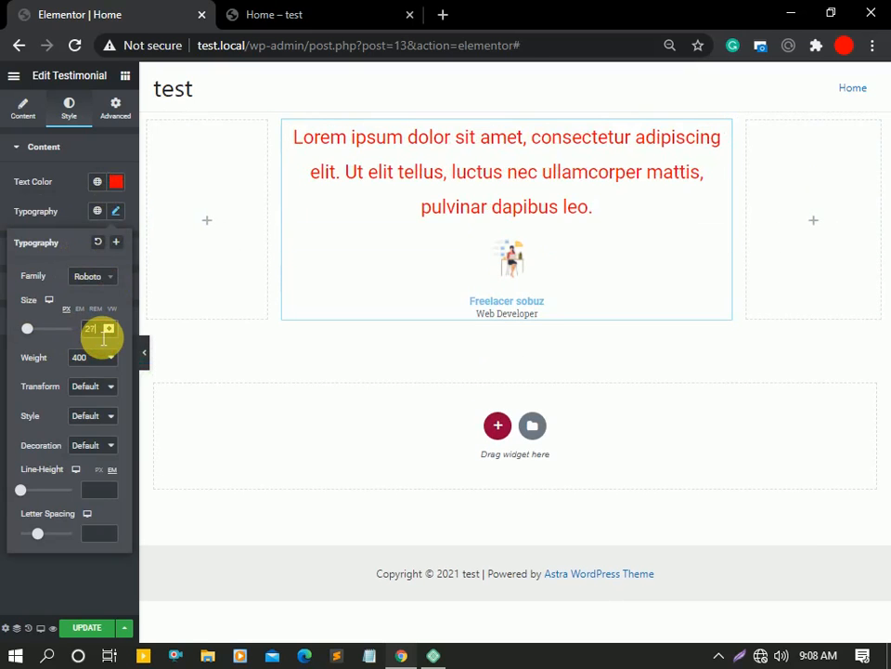
key(Down)
key(Down)
key(Down)
key(Down)
key(Down)
key(Down)
key(Down)
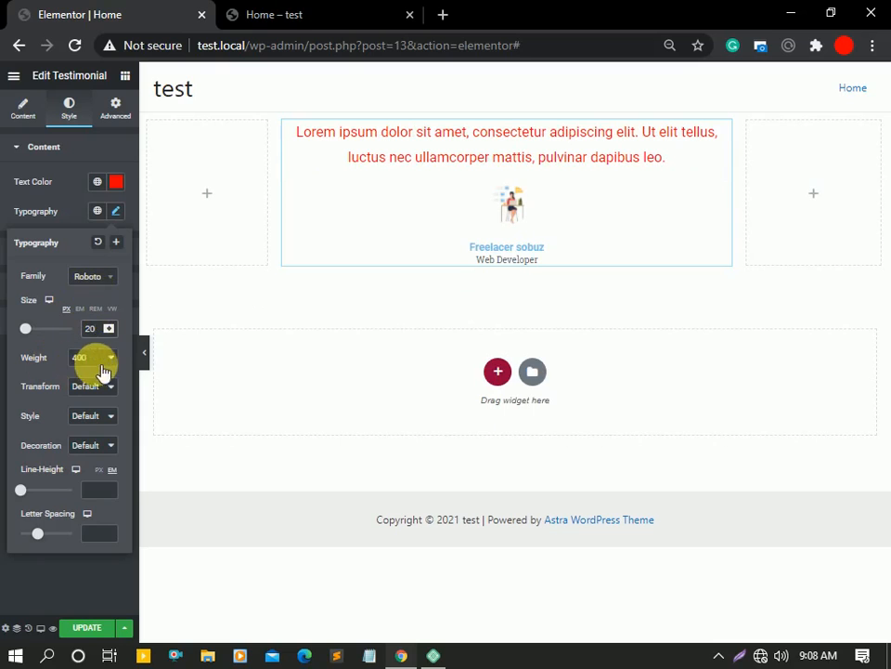
Step: Set the content text's weight to 900 and its transform to Capitalize after trying Uppercase
click(89, 362)
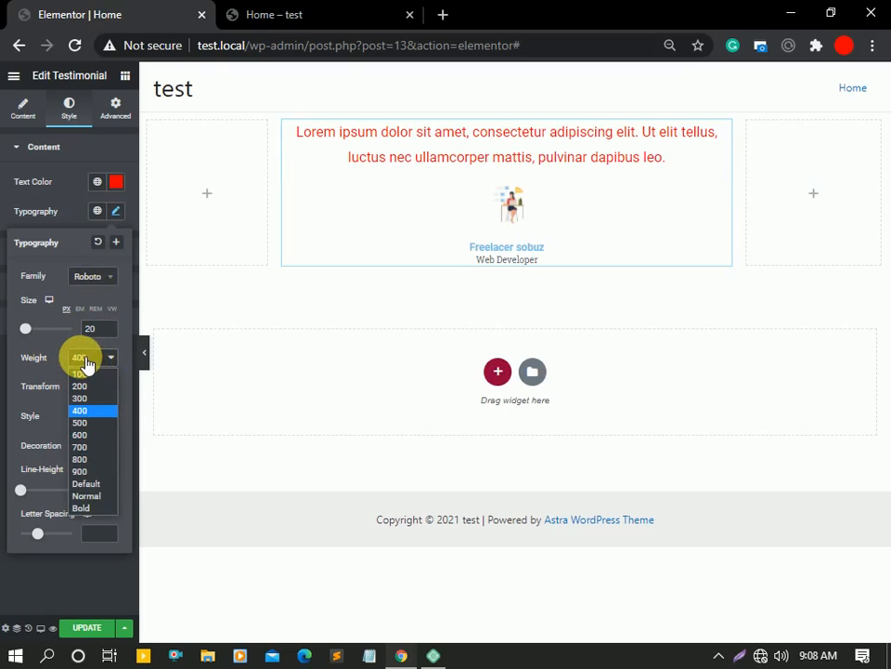
click(85, 470)
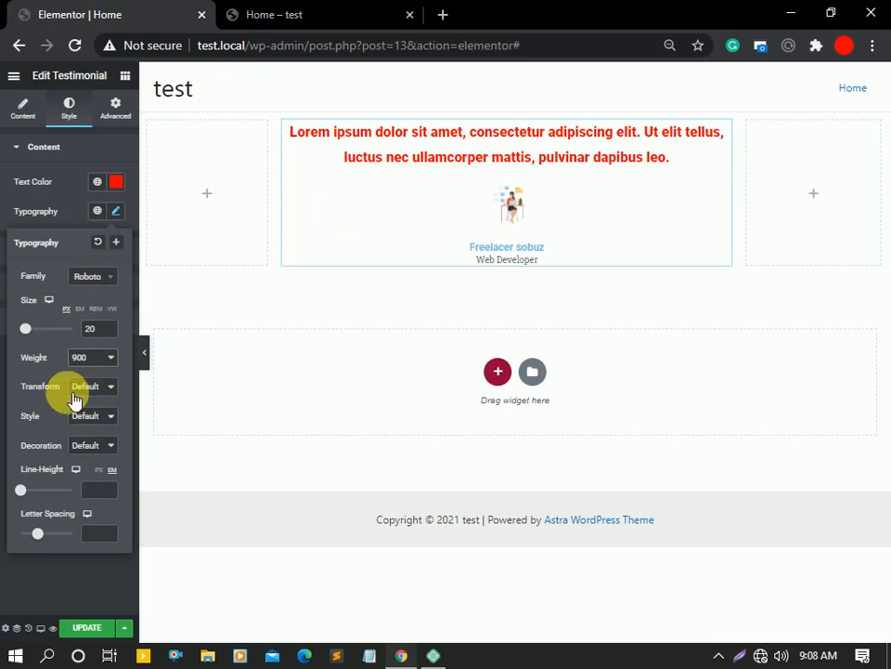
click(107, 394)
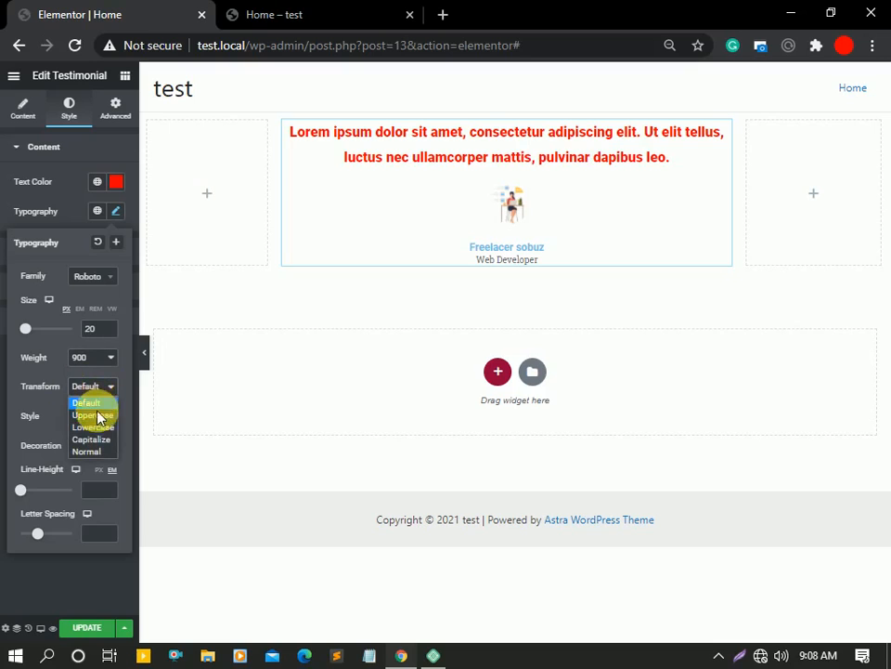
click(93, 413)
click(93, 390)
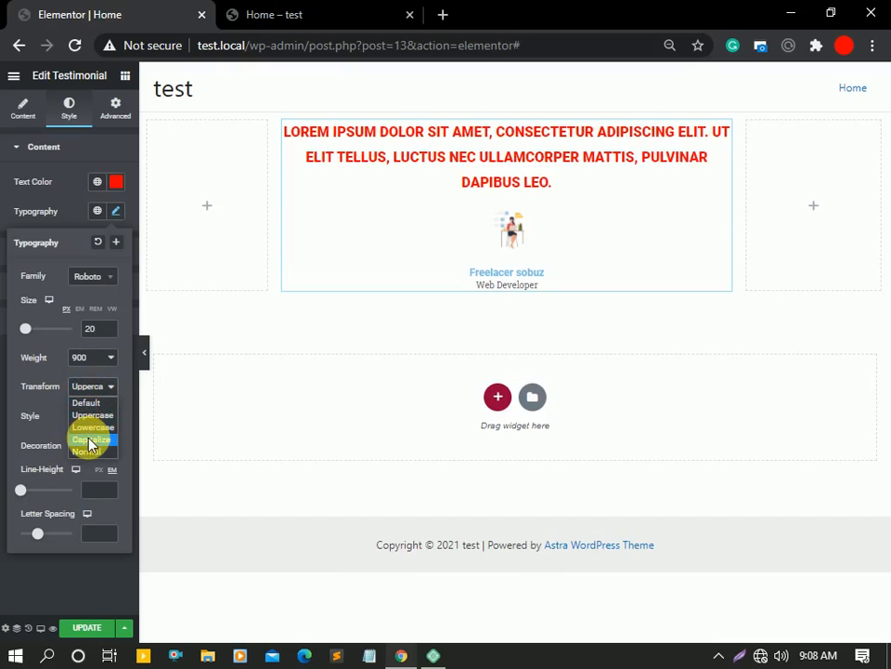
click(89, 441)
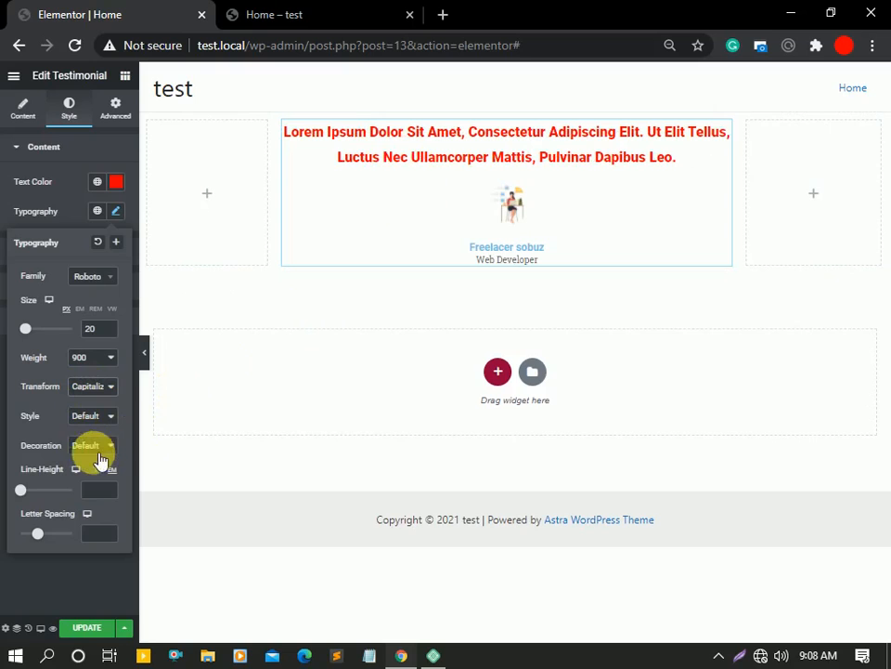
Step: Set the content text's font style to Italic and its line height to 1.5 em
click(91, 446)
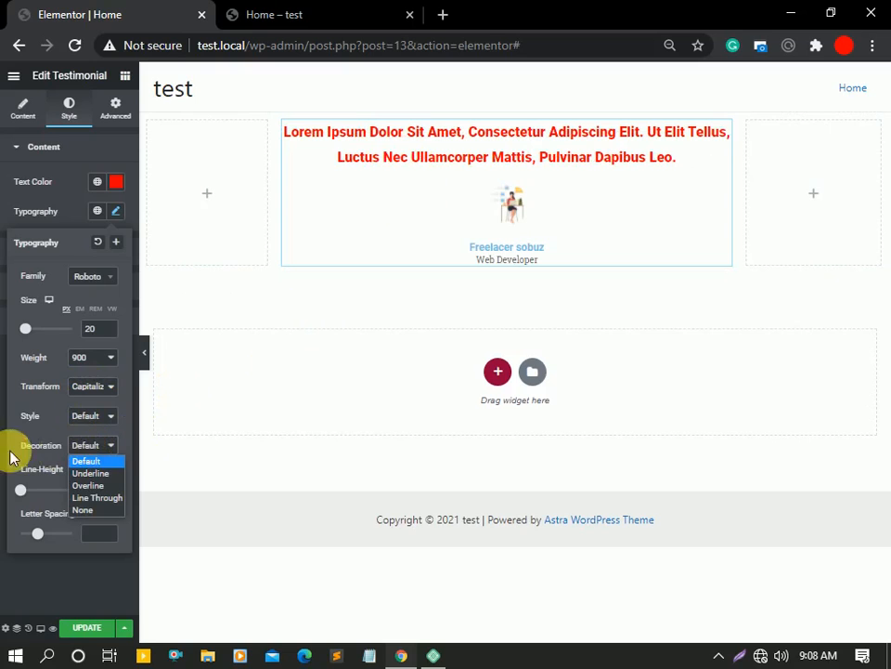
click(96, 420)
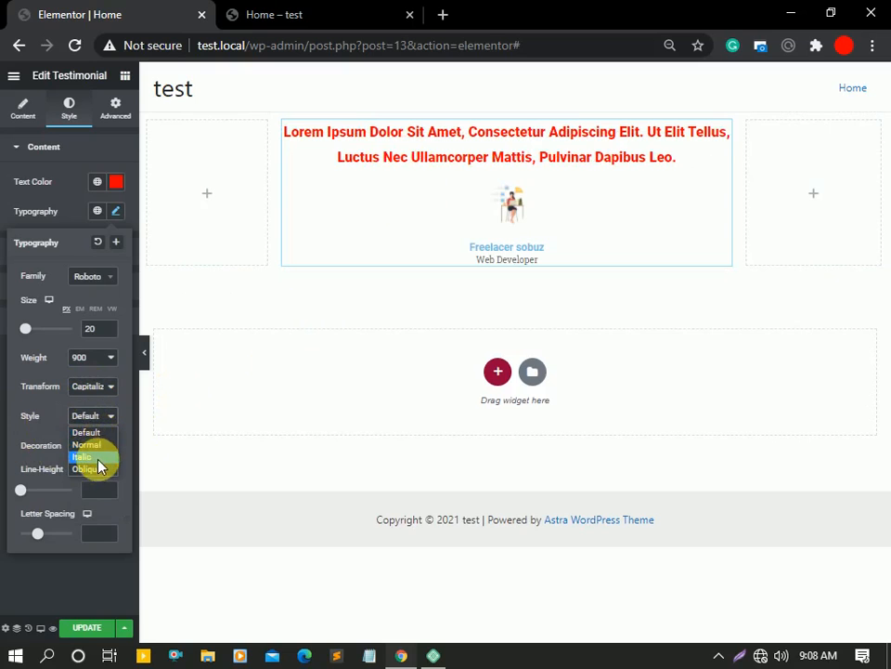
click(84, 457)
click(89, 449)
click(93, 457)
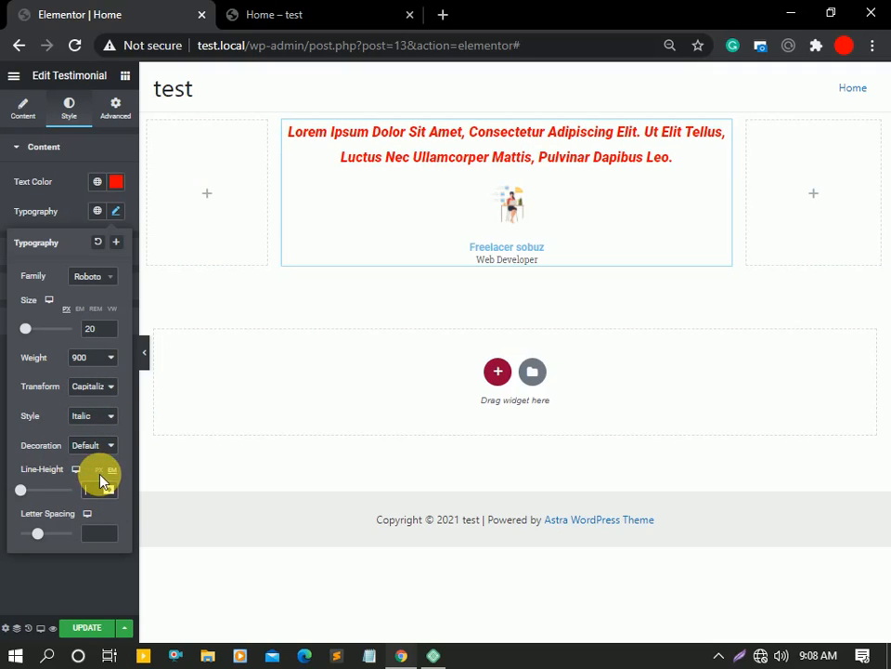
text(1.5)
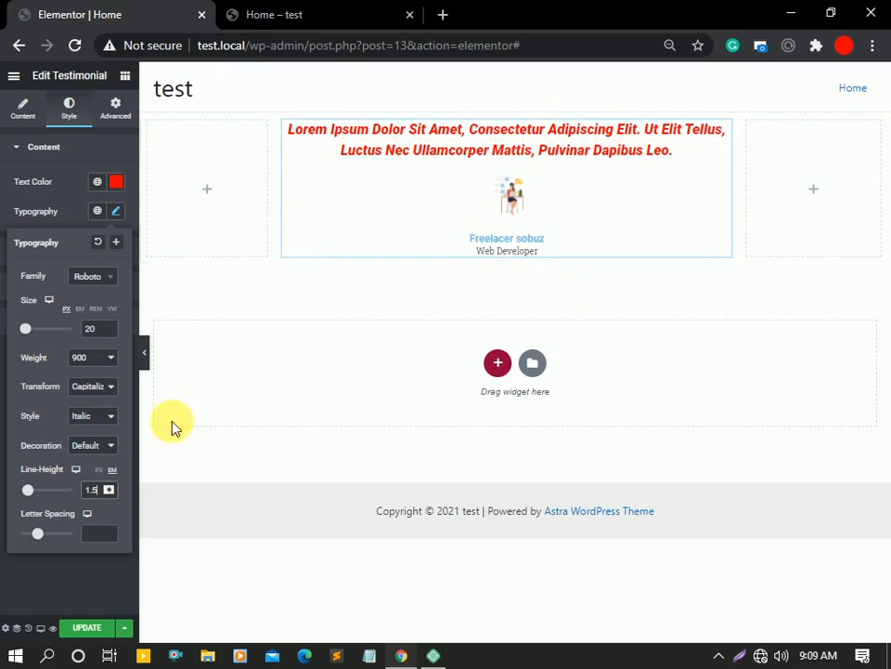
Step: Change the content text's font weight to 400 and close its typography settings
click(89, 358)
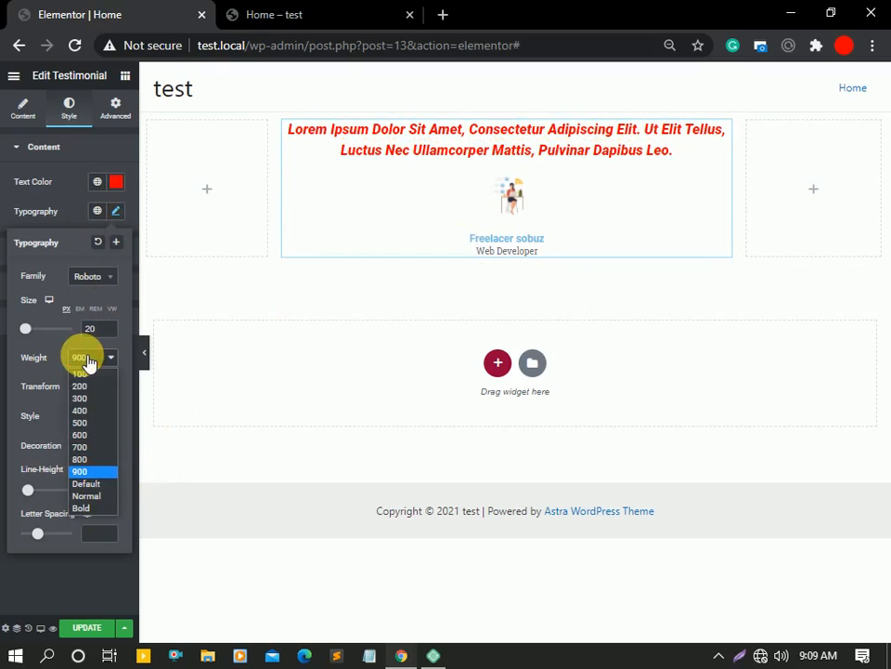
click(80, 413)
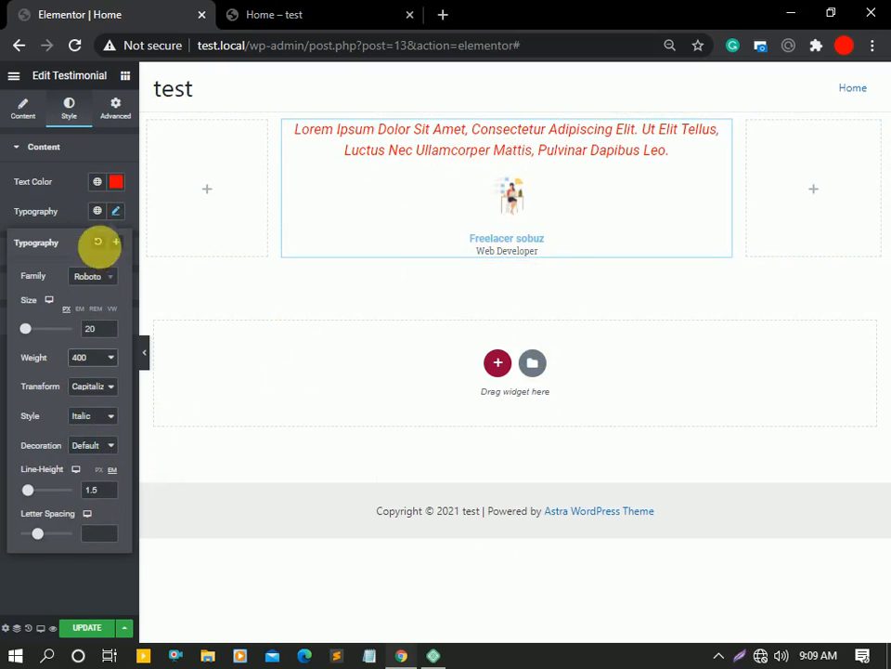
click(116, 212)
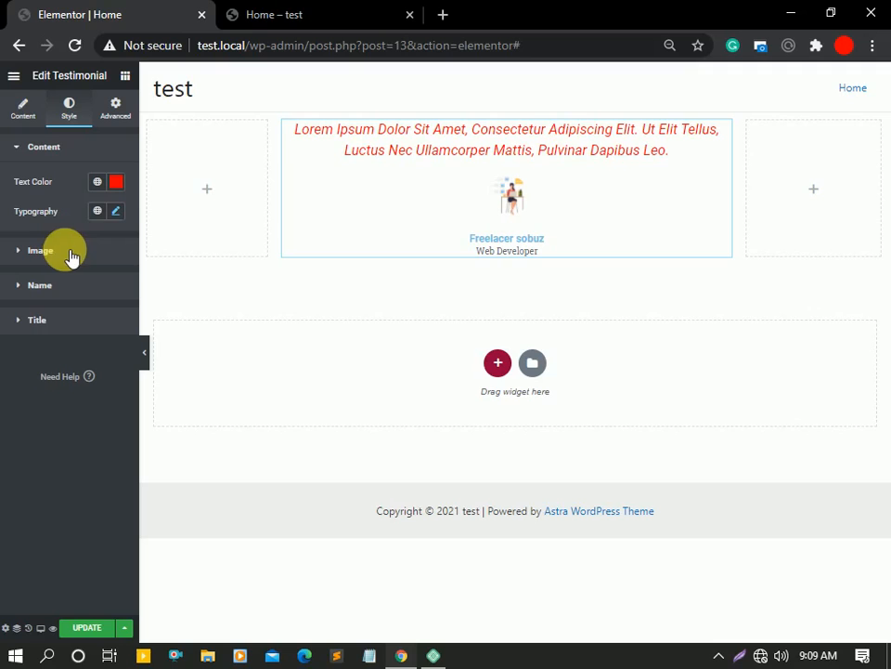
Step: Set the testimonial's image size to 150 in its image style settings
click(67, 153)
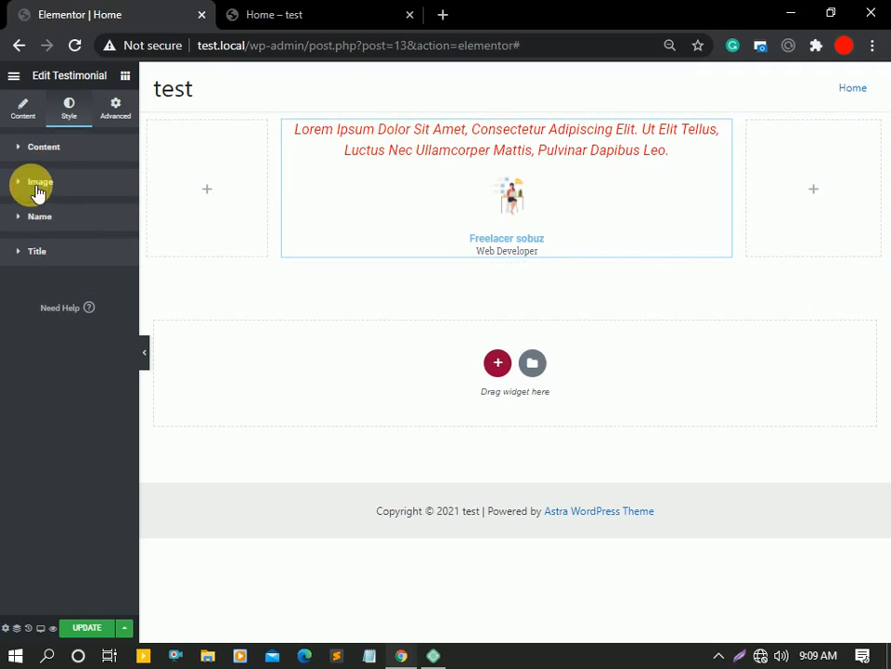
click(37, 191)
drag(22, 234, 67, 239)
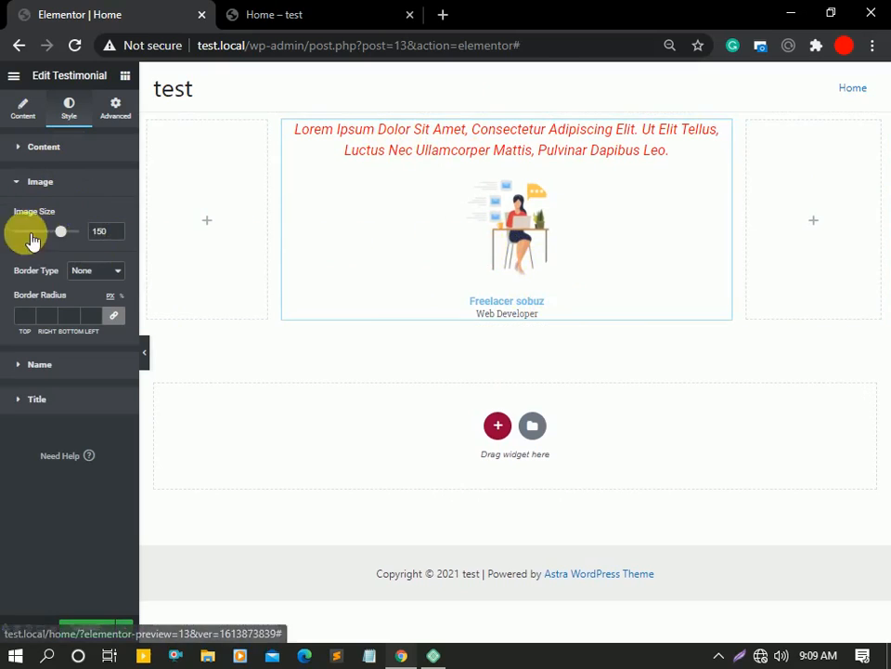
Step: Try the Double, Dotted, Dashed and Groove border types on the testimonial image
click(83, 270)
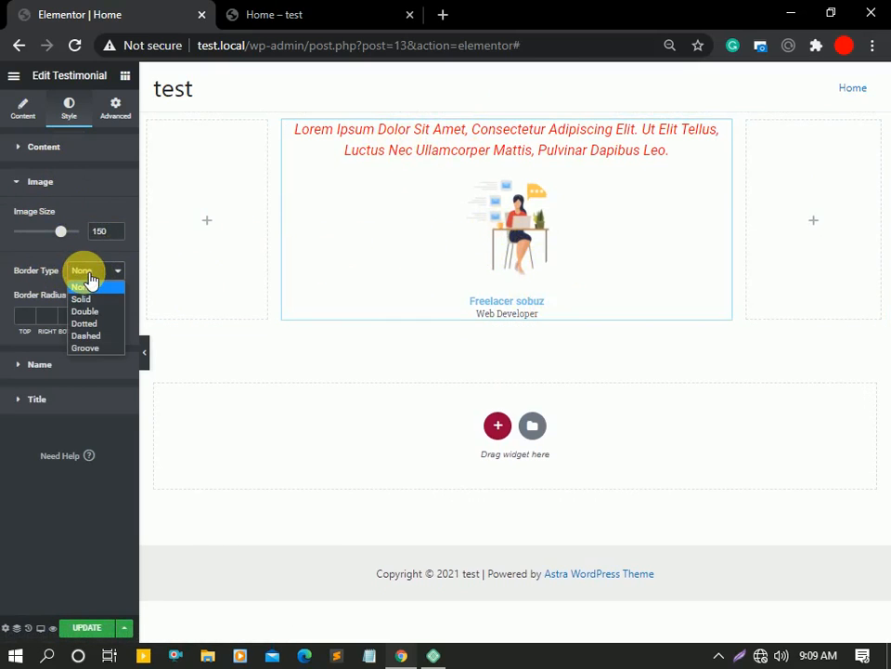
click(86, 312)
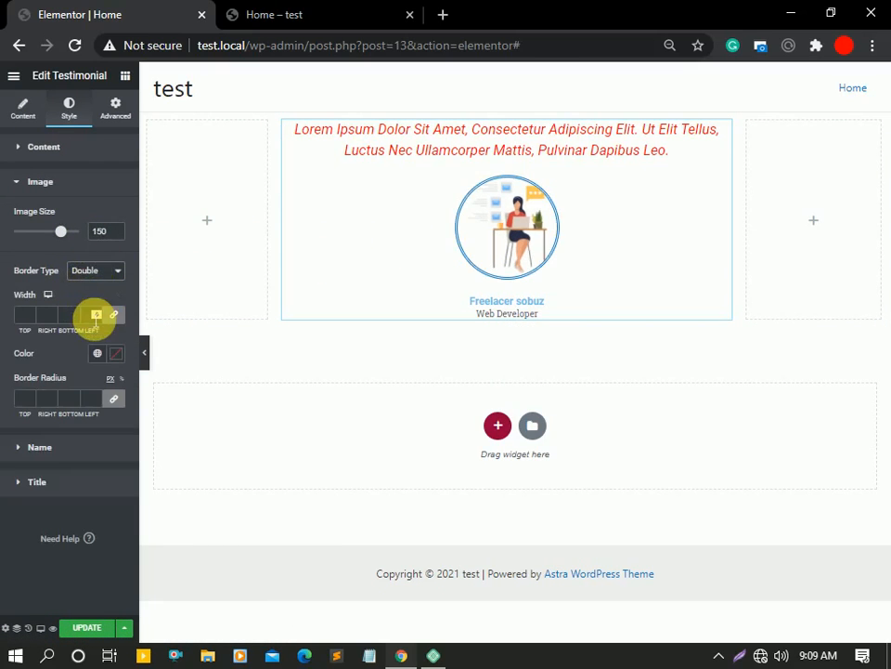
click(106, 271)
click(85, 322)
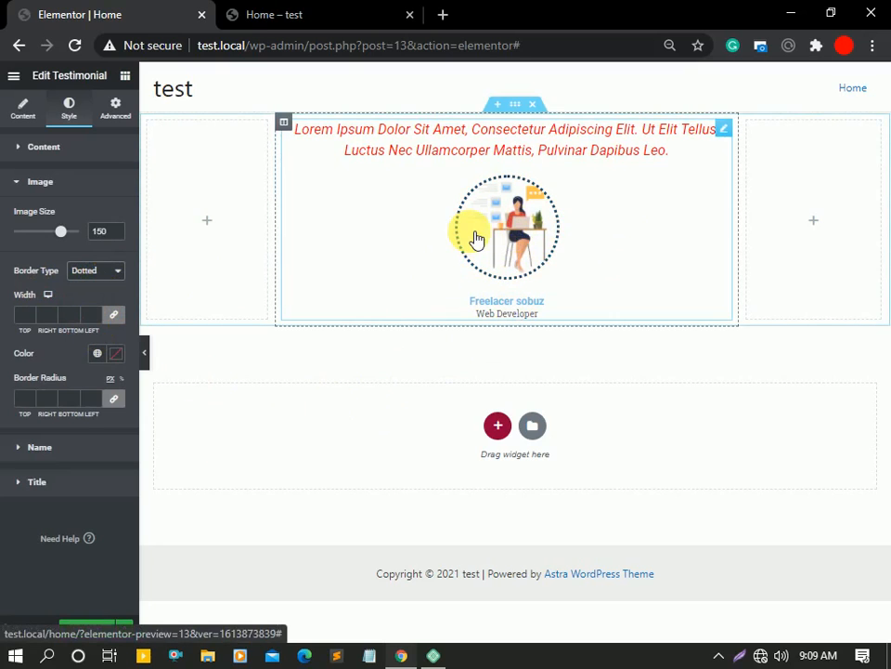
click(95, 271)
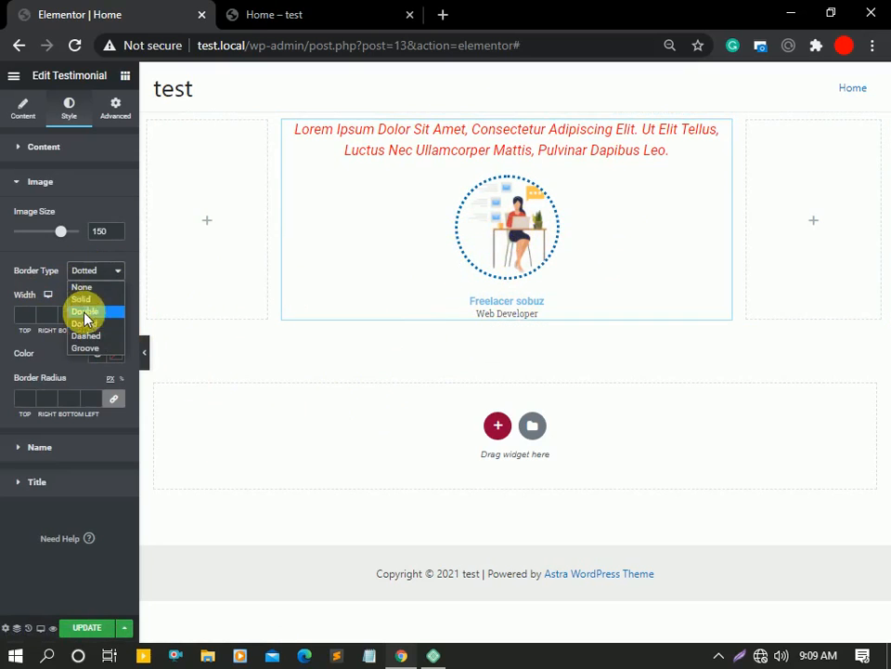
click(85, 336)
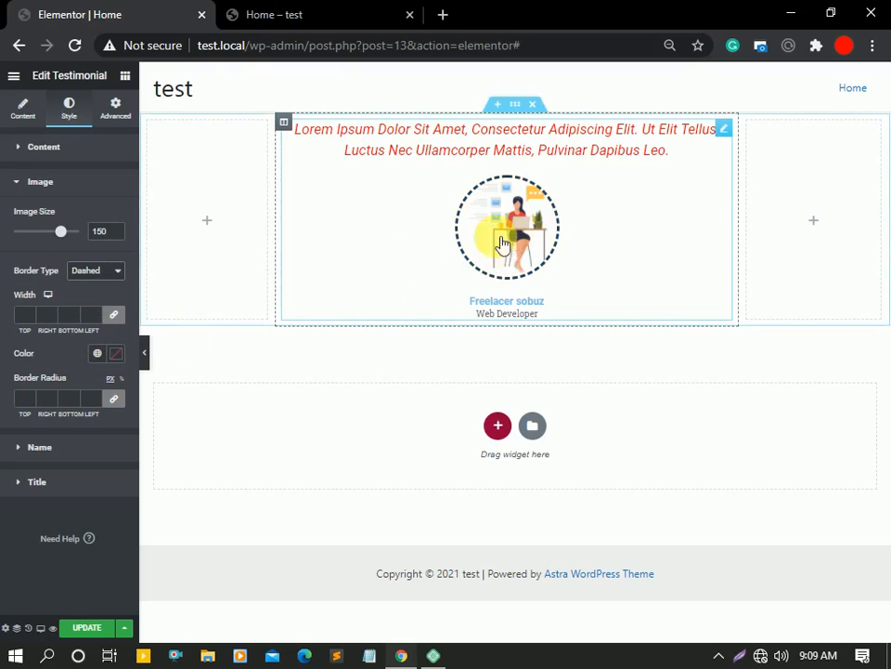
click(93, 270)
click(87, 348)
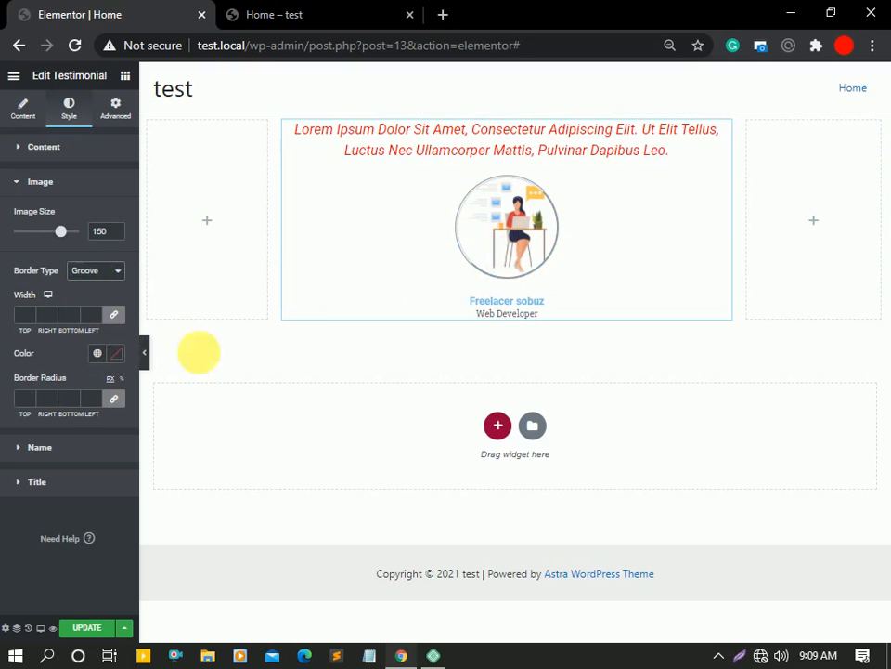
Step: Give the testimonial image a Solid border with a width of 1 on all sides
click(117, 271)
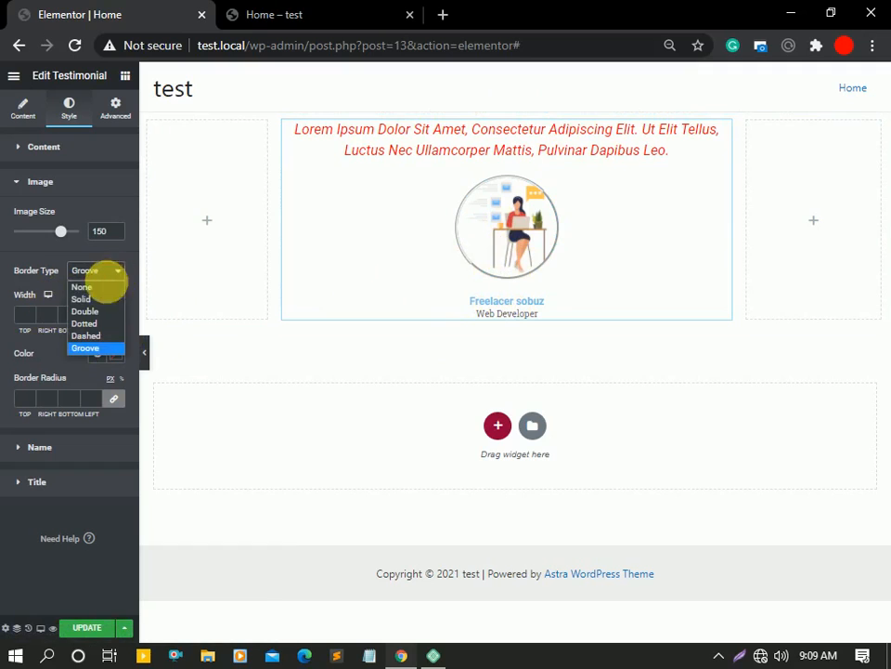
click(93, 300)
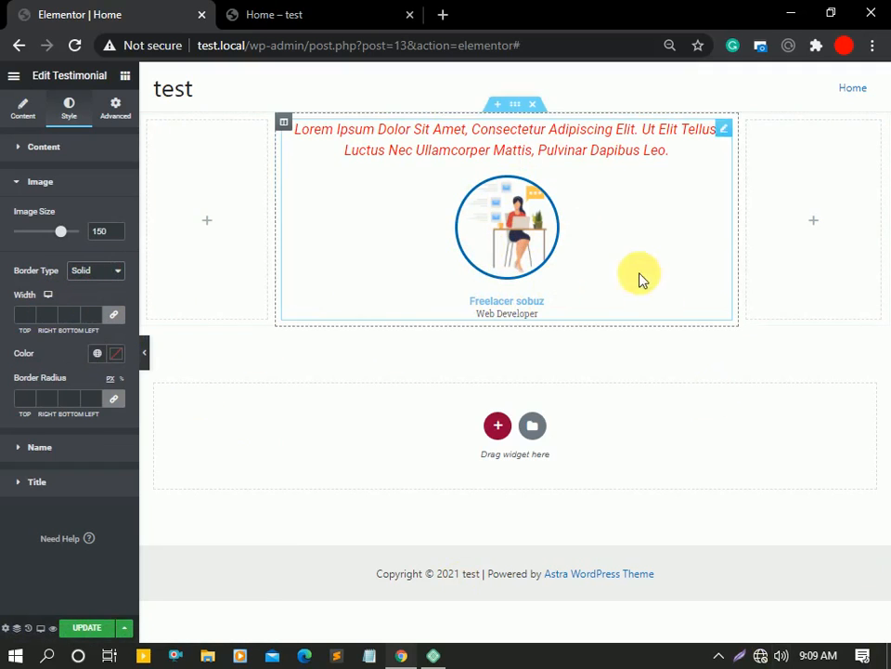
click(30, 315)
text(1)
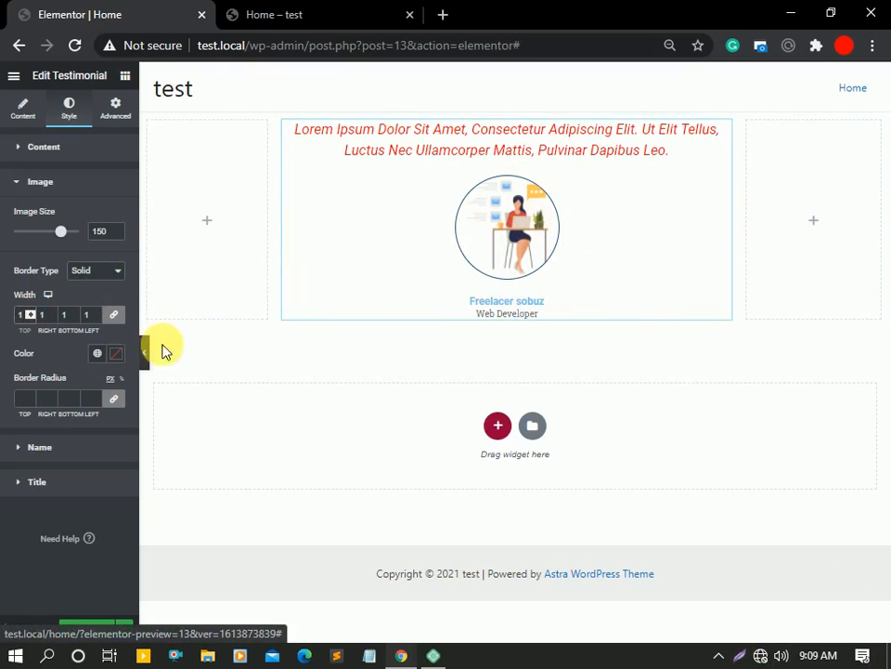
Step: Set the image border's color to red, #F00404
click(116, 354)
click(95, 521)
drag(135, 446, 223, 394)
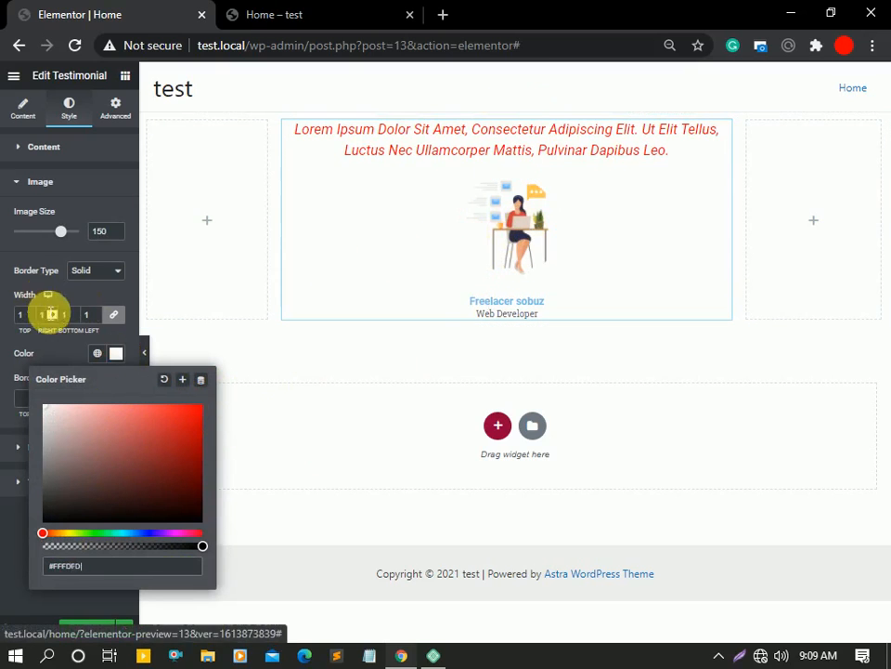
drag(177, 437, 199, 412)
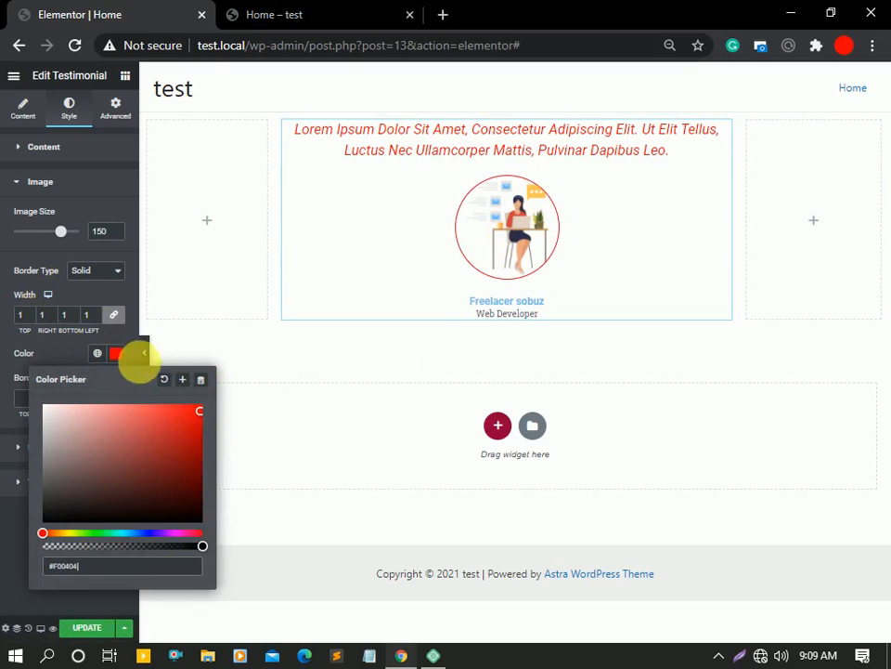
click(113, 354)
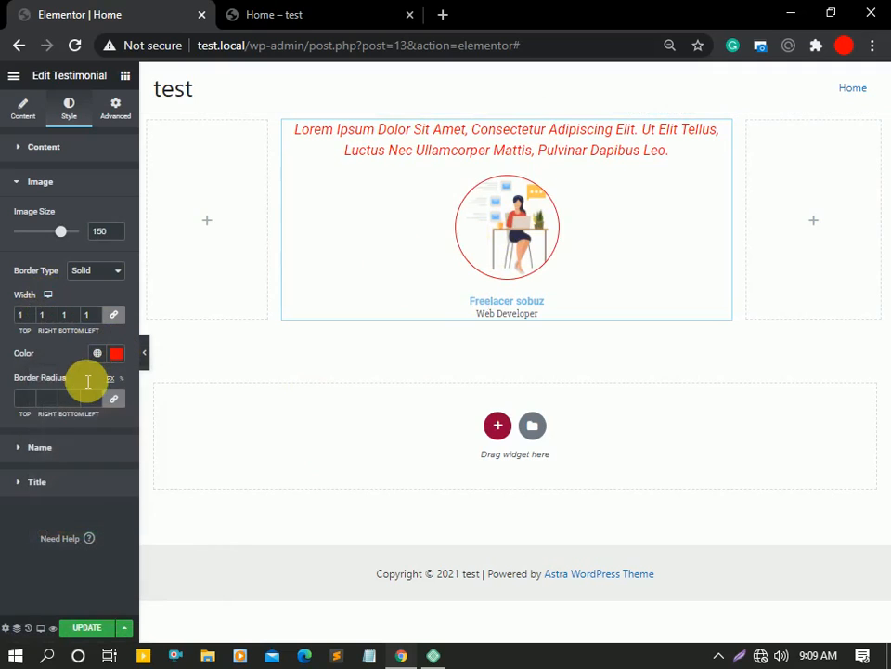
Step: Set the image's border radius to 28 px on all corners and collapse the image style settings
click(30, 403)
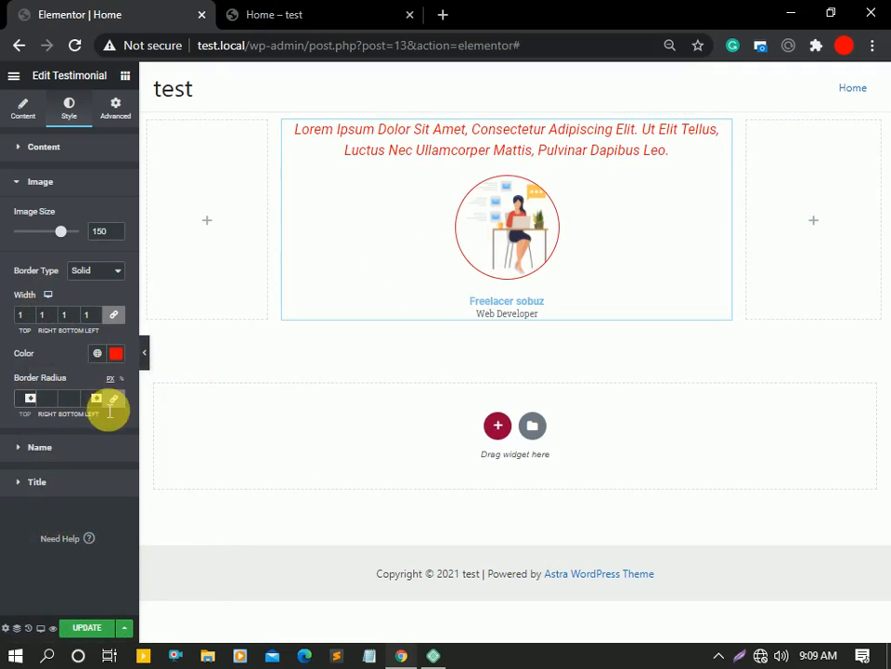
click(118, 402)
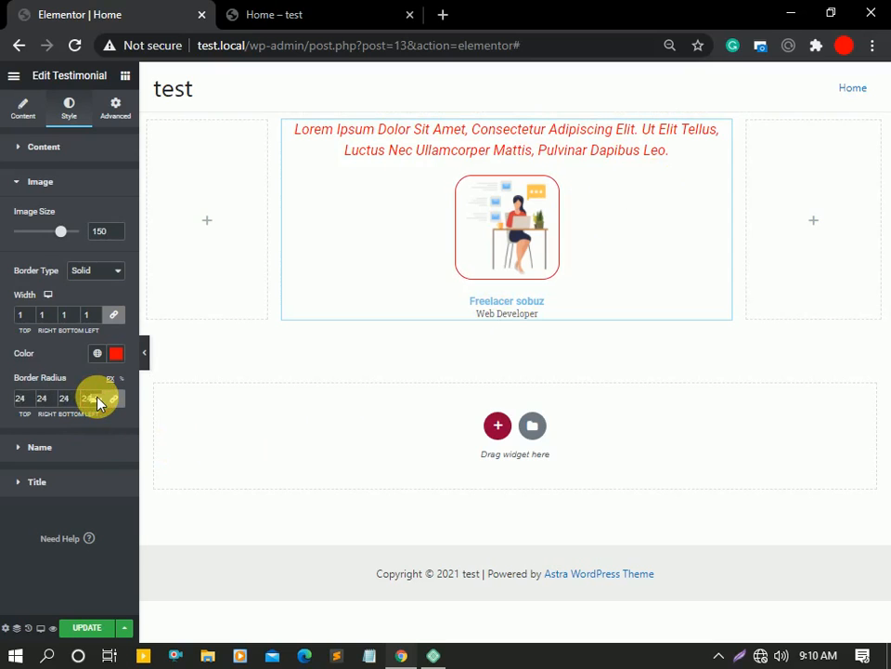
click(96, 396)
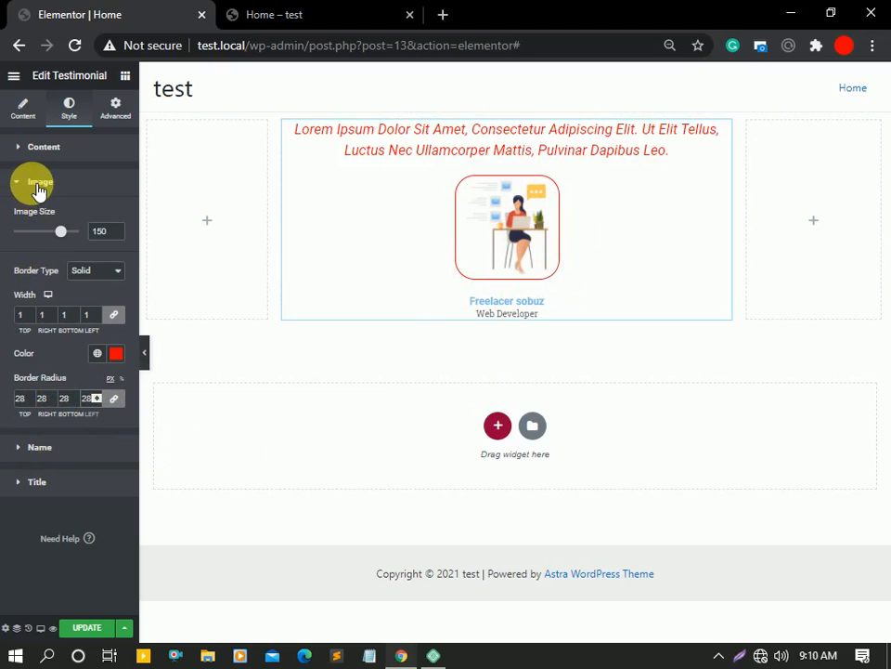
click(37, 189)
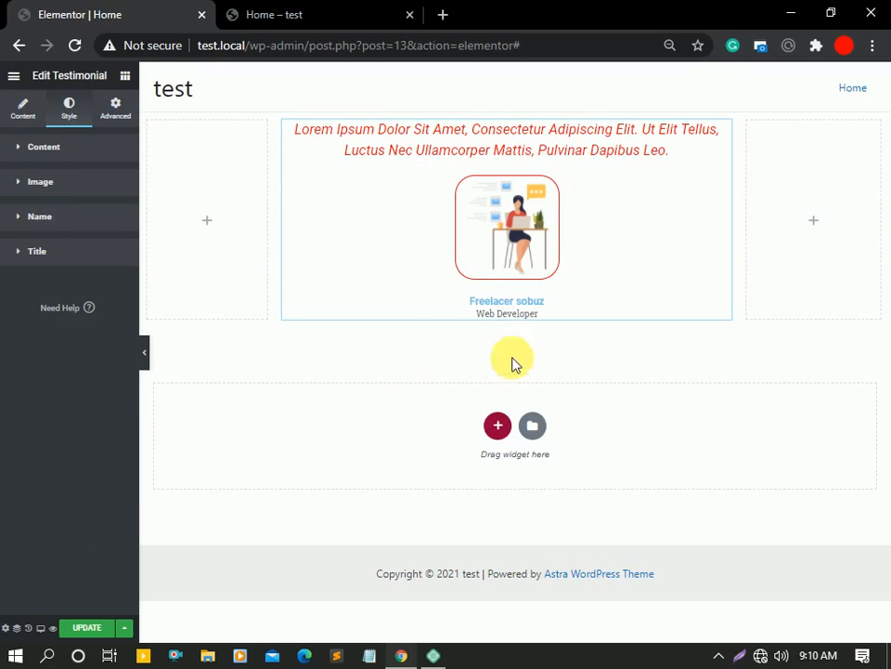
Step: Change the testimonial name's text color to pink, #E6116D, in its style settings
click(38, 219)
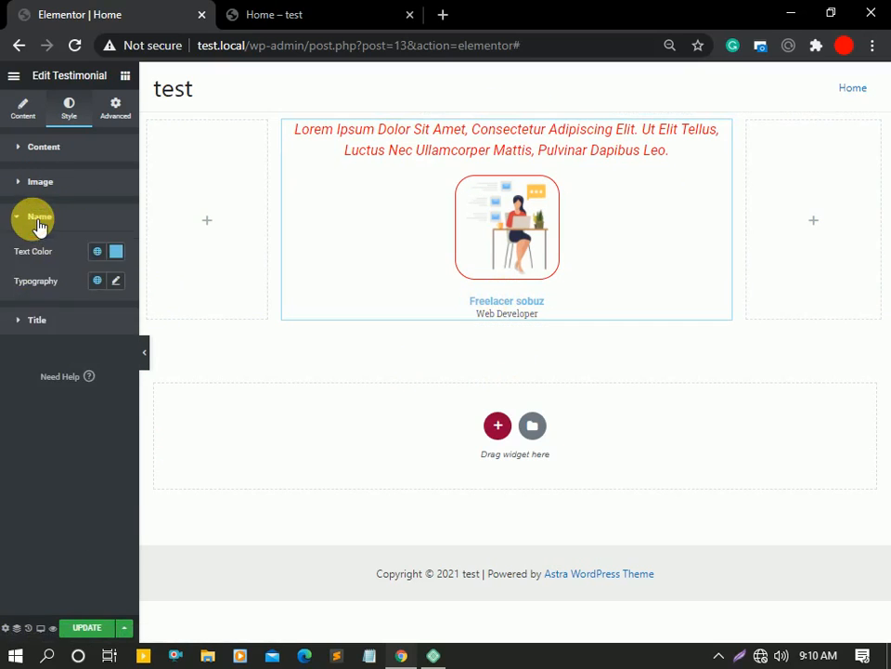
click(116, 252)
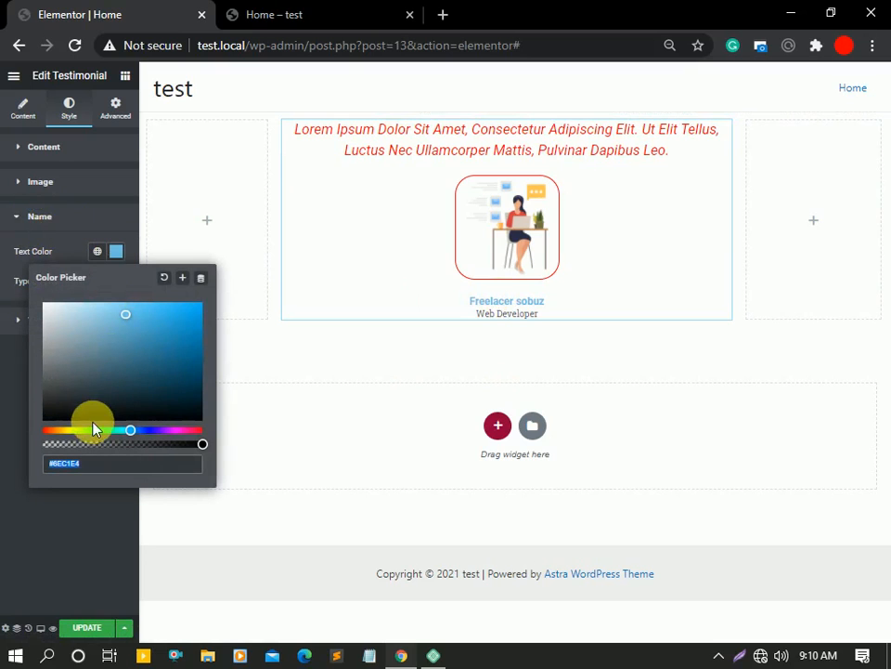
drag(129, 429, 195, 446)
drag(128, 315, 193, 316)
click(113, 250)
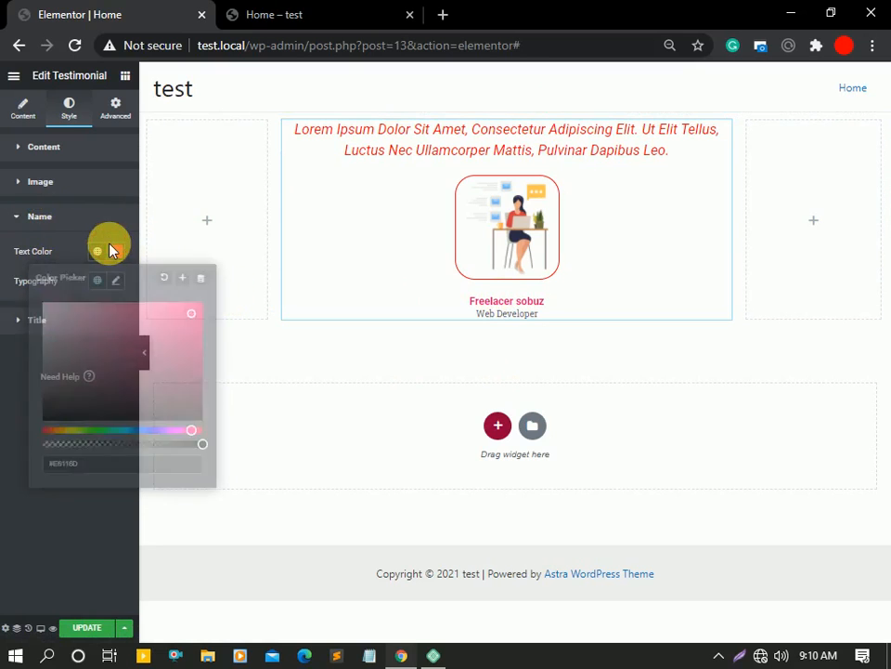
Step: Set the testimonial name's font size to 20 px and its weight to 800
click(116, 279)
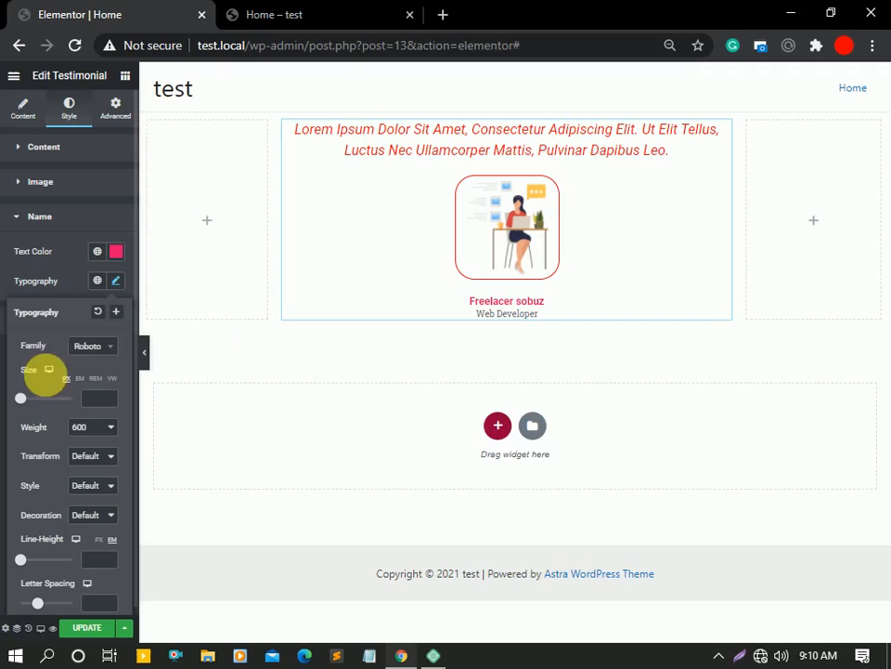
click(98, 399)
text(20)
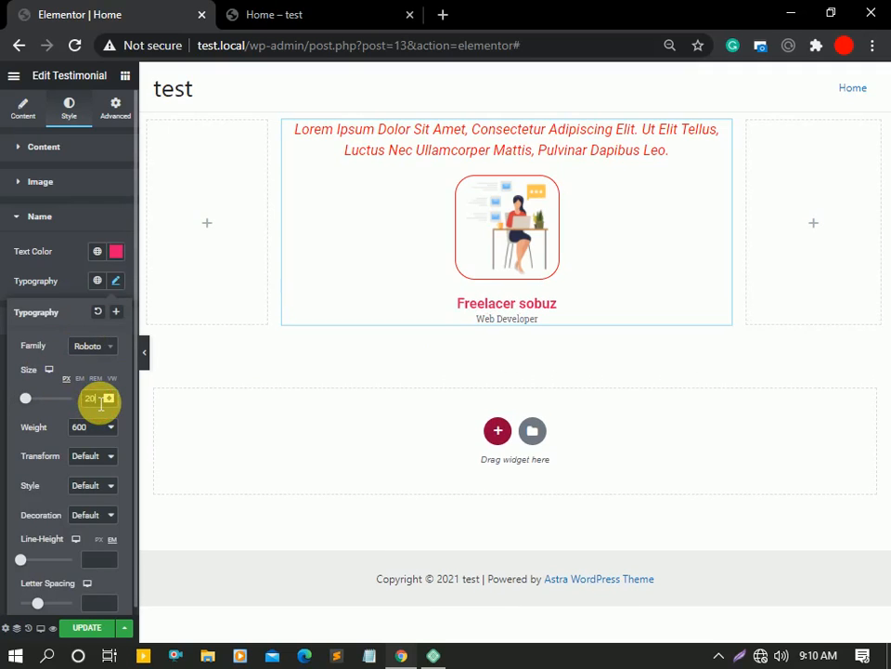
click(98, 428)
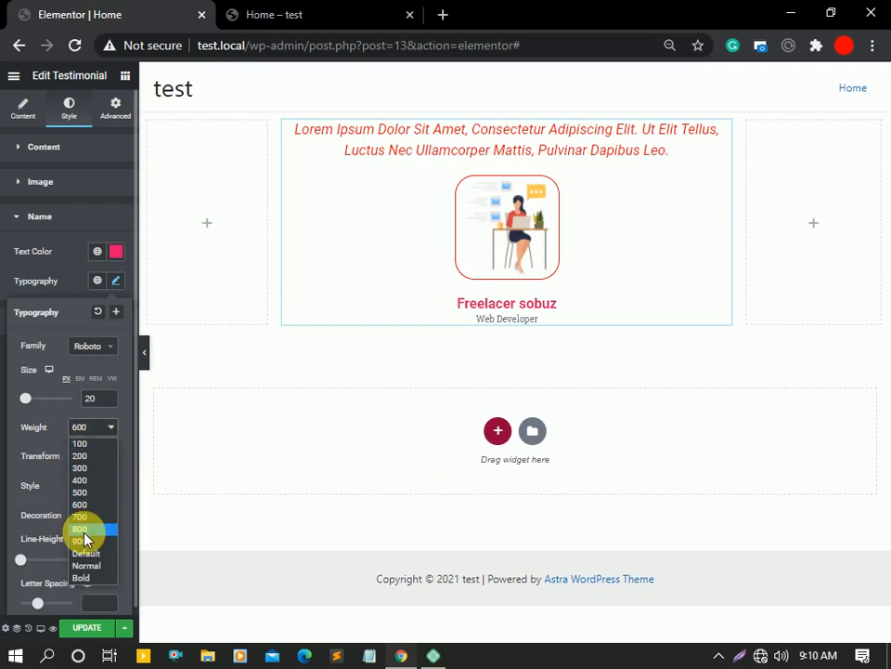
click(86, 530)
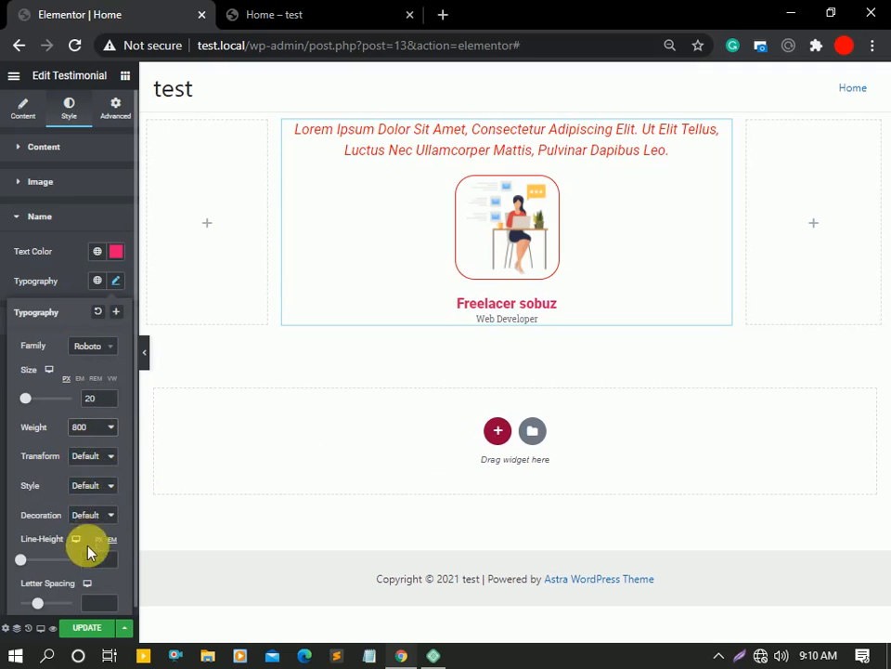
click(117, 251)
click(119, 256)
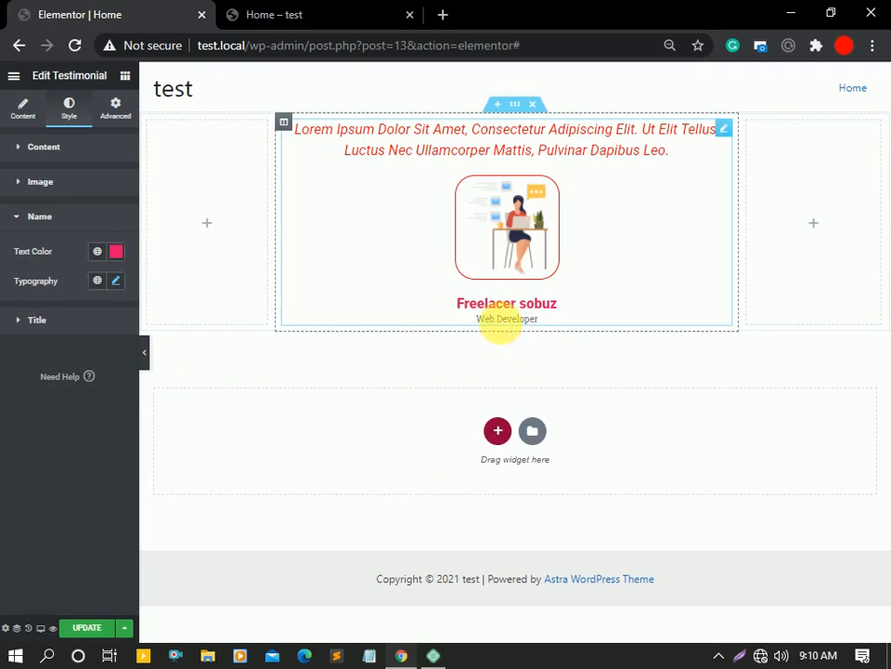
Step: Change the testimonial title's text color to a bright blue in its style settings
click(66, 325)
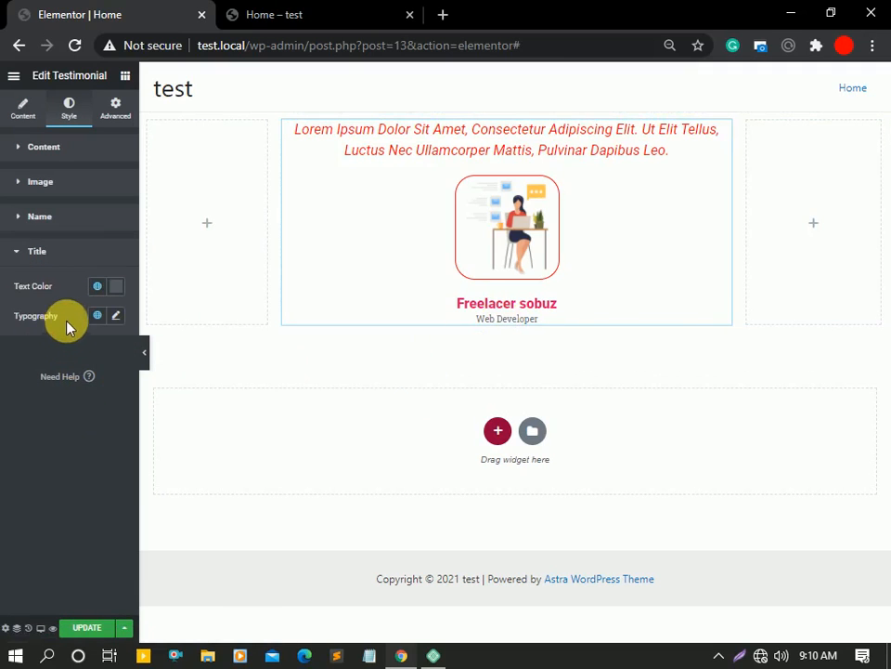
click(116, 286)
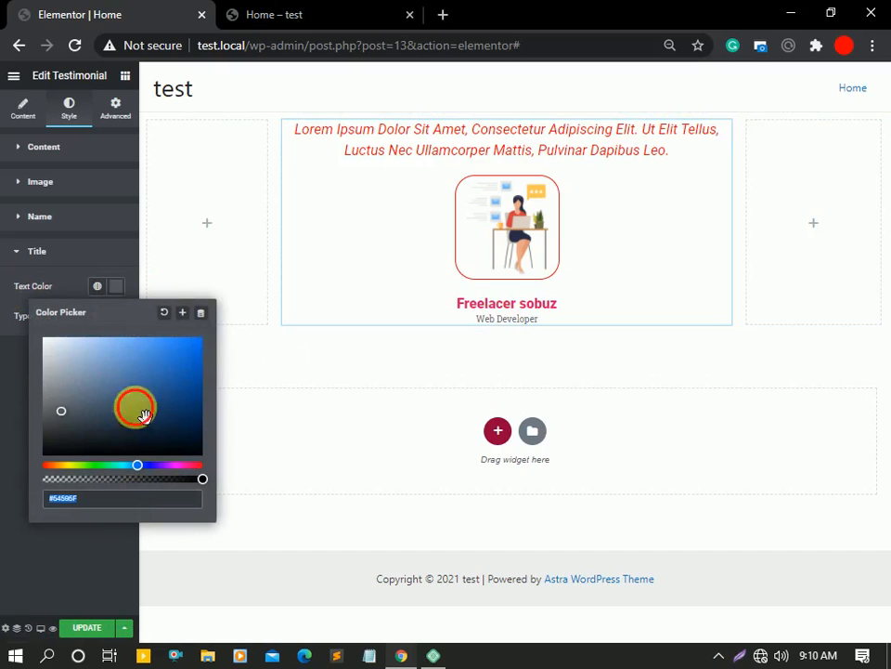
text(#005ED0)
drag(231, 304, 199, 350)
click(26, 316)
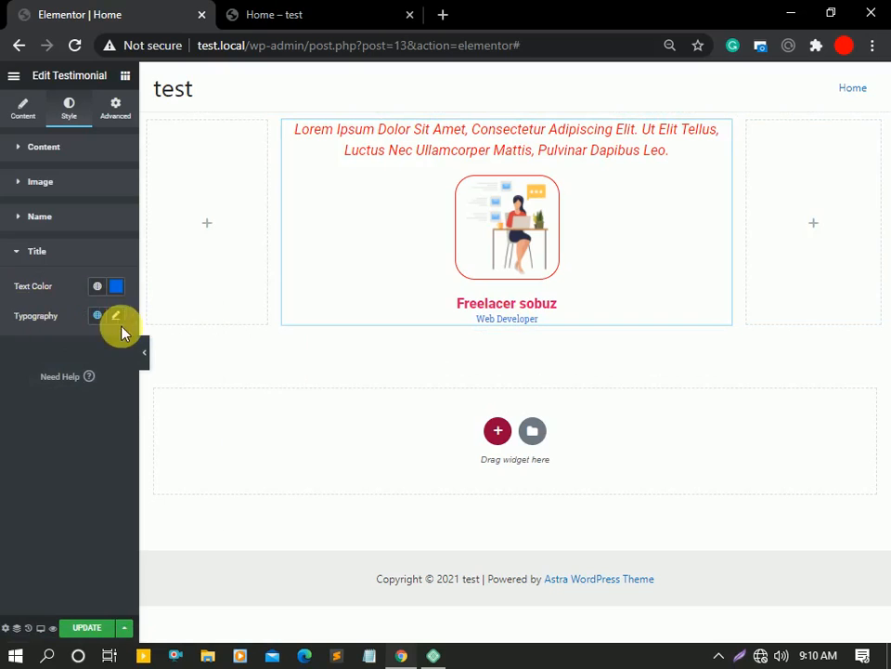
Step: Set the testimonial title's font size to 15 px and its weight to 900, and close its typography settings
click(116, 317)
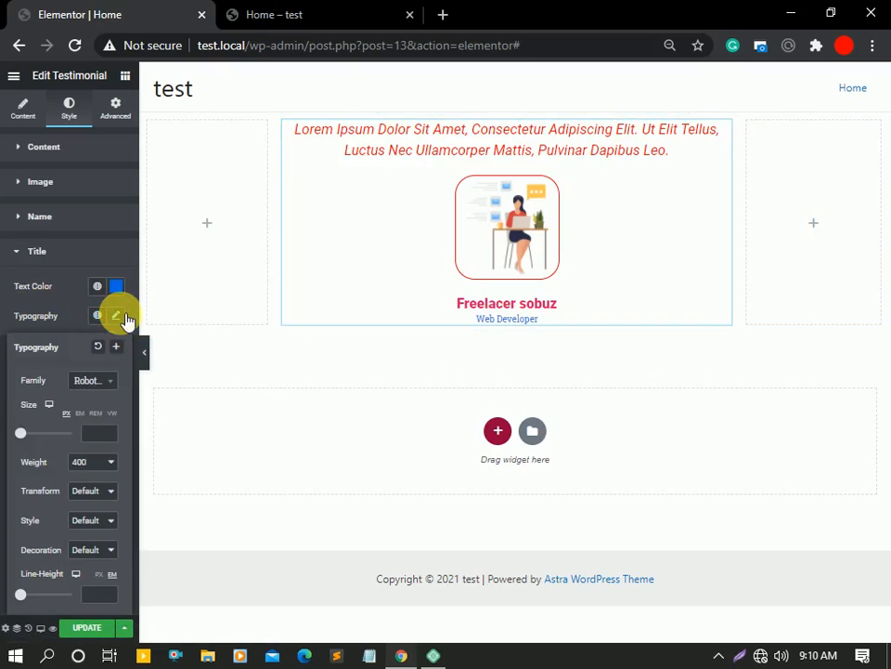
click(100, 442)
text(20)
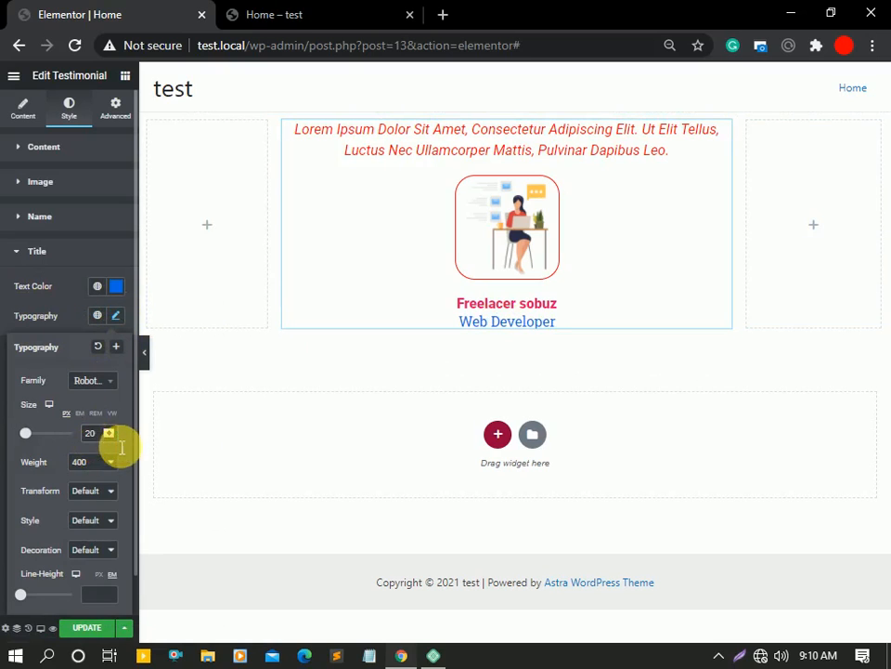
click(110, 438)
click(110, 438)
click(110, 438)
click(110, 437)
click(110, 437)
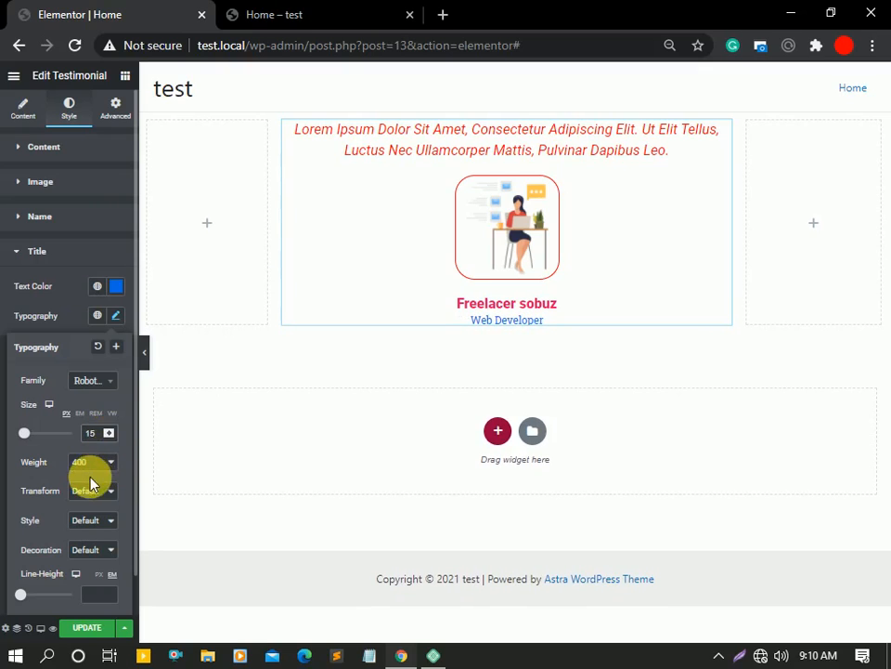
click(92, 462)
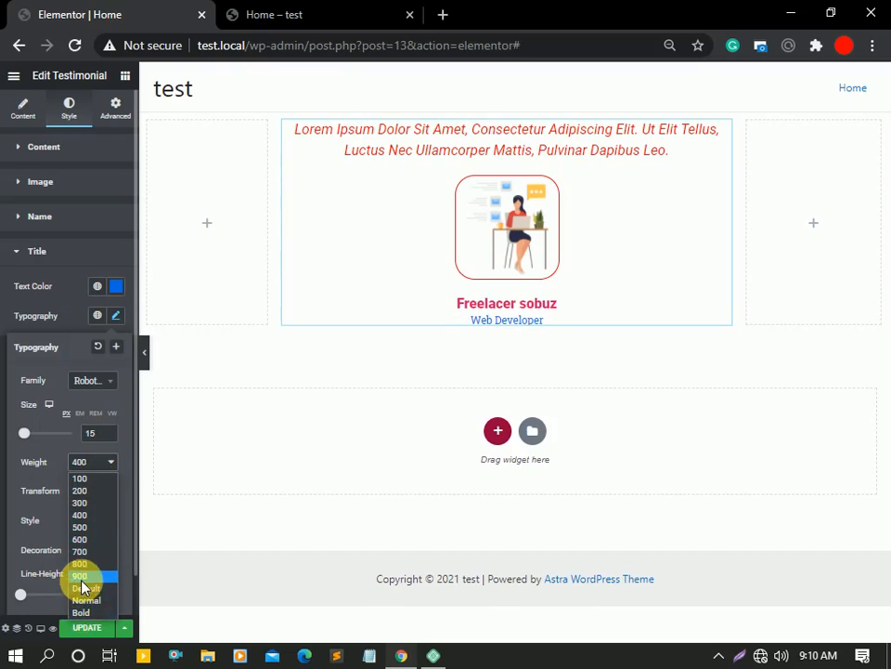
click(82, 577)
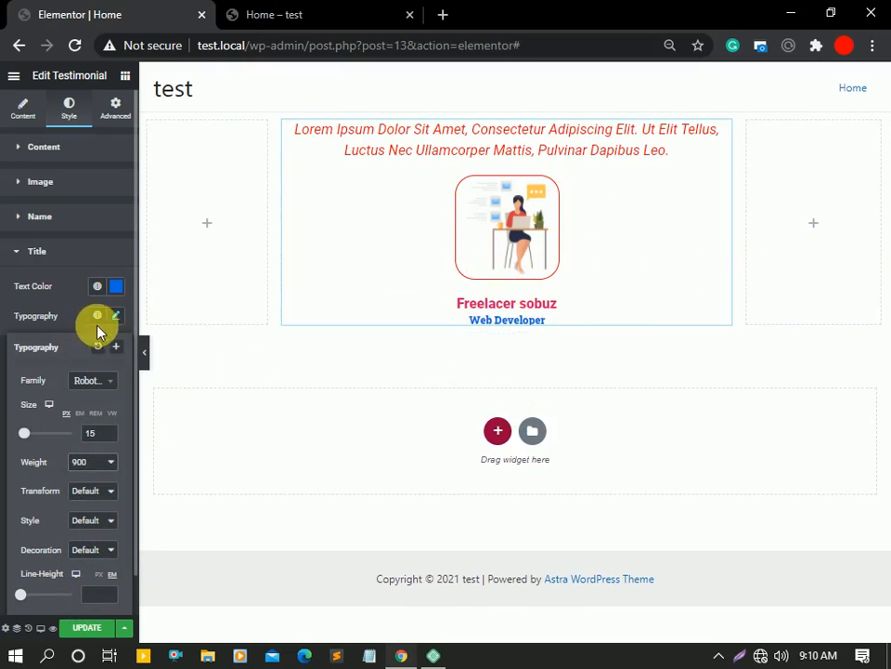
click(122, 320)
Step: Return to the widget's content settings and collapse the Testimonial section
click(24, 109)
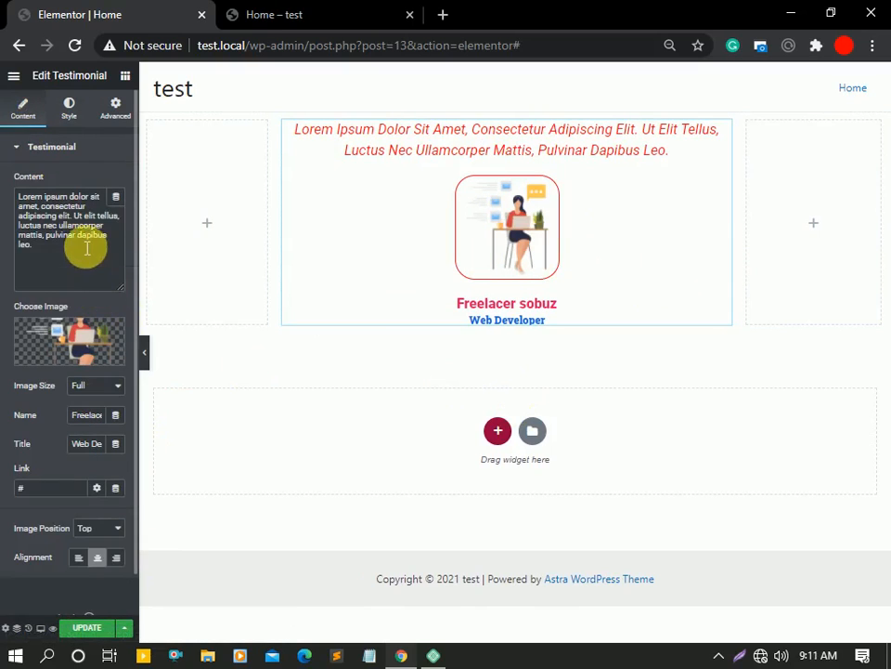
click(51, 147)
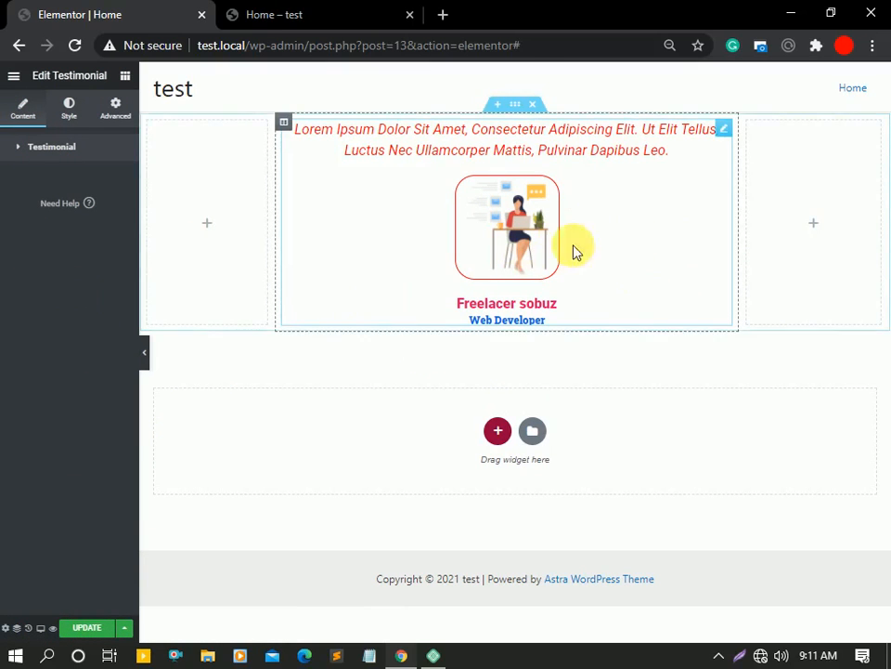